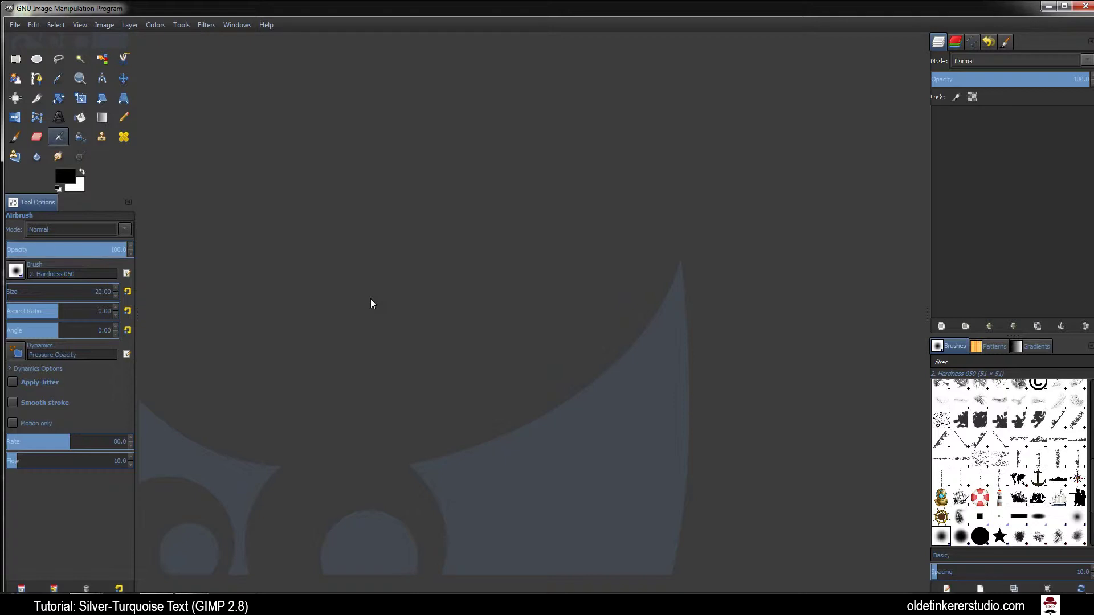
Create a new white 1280 × 720 pixel image from File > New
{"action": "left_click", "coordinate": [14, 26]}
{"action": "left_click", "coordinate": [28, 41]}
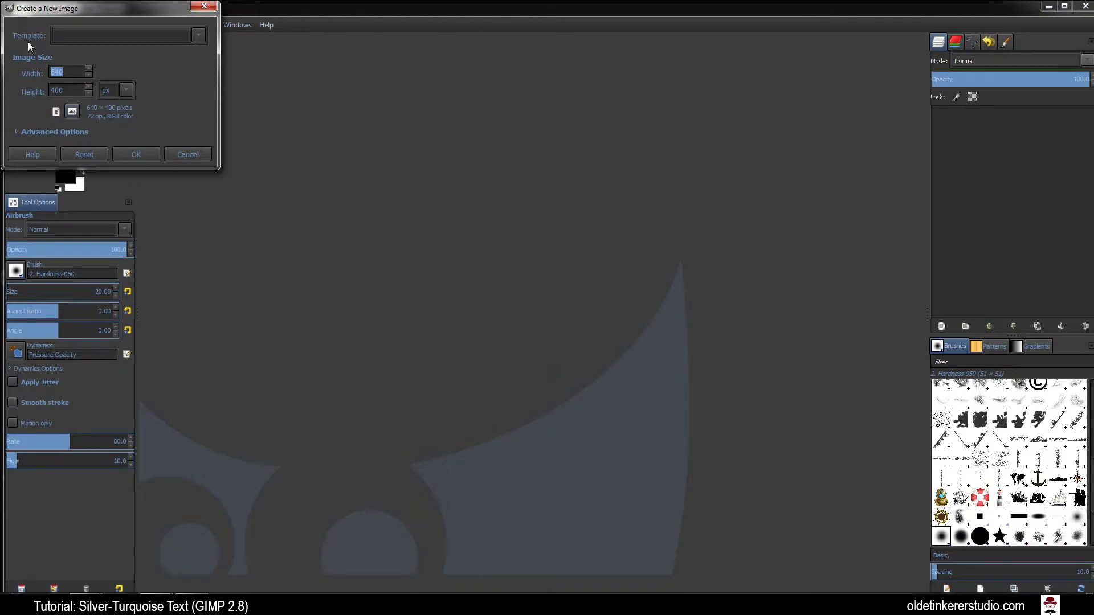
{"action": "type", "text": "1280"}
{"action": "key", "text": "Tab"}
{"action": "type", "text": "720"}
{"action": "left_click", "coordinate": [131, 154]}
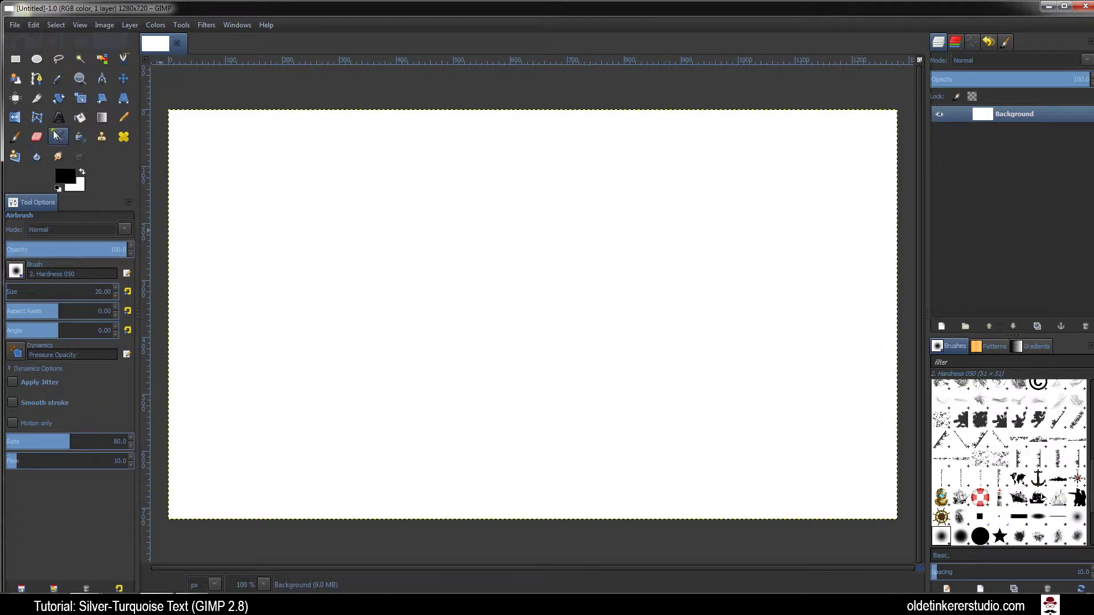
Set the Text tool to the Script MT Bold font at size 400
{"action": "left_click", "coordinate": [59, 119]}
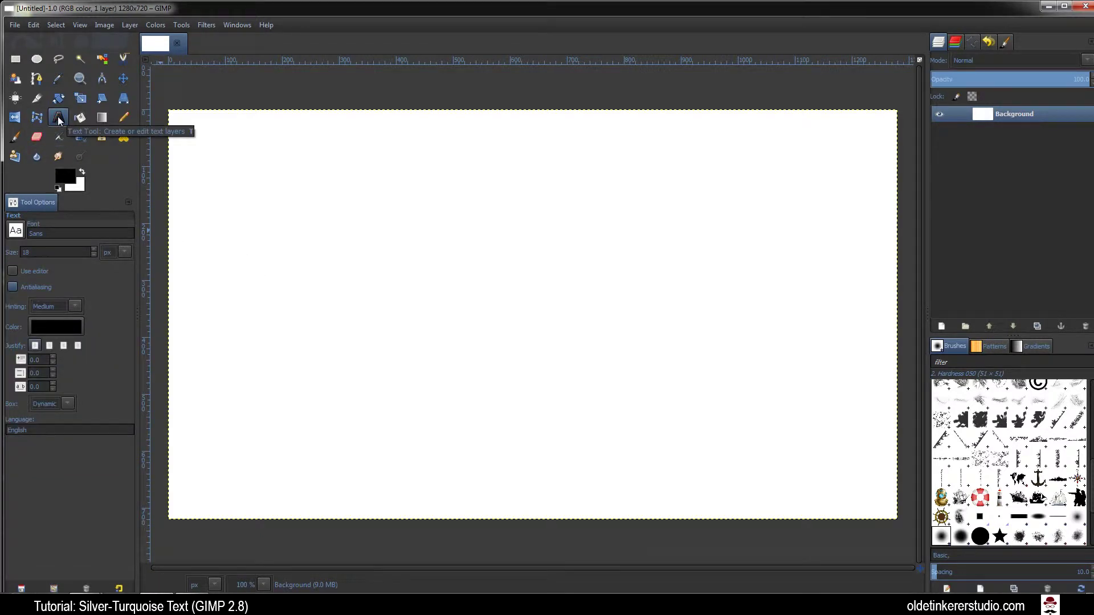
{"action": "left_click", "coordinate": [17, 232]}
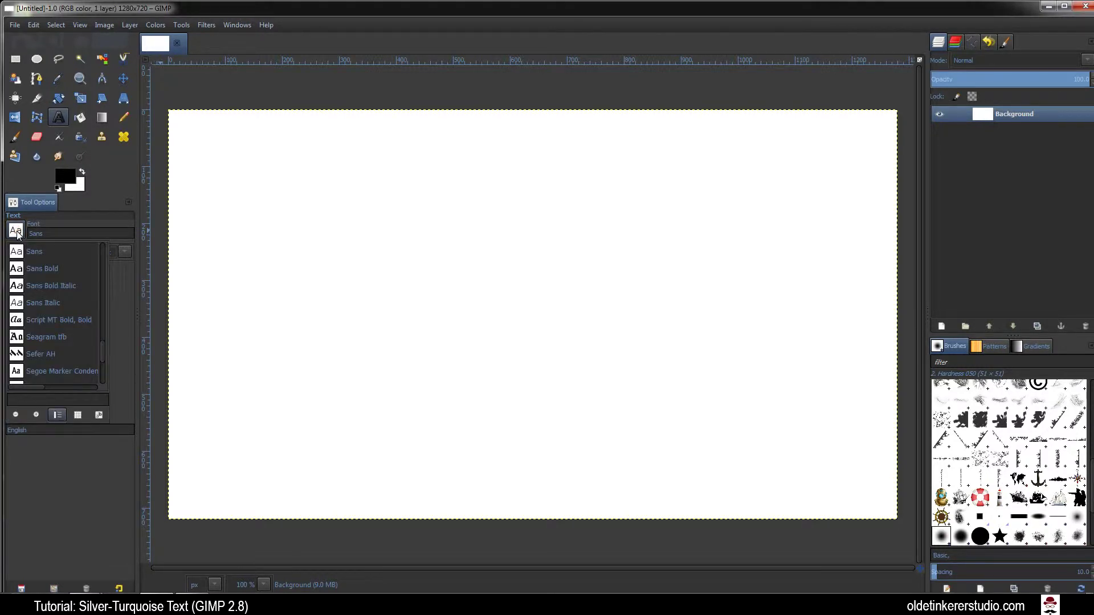
{"action": "left_click", "coordinate": [17, 320]}
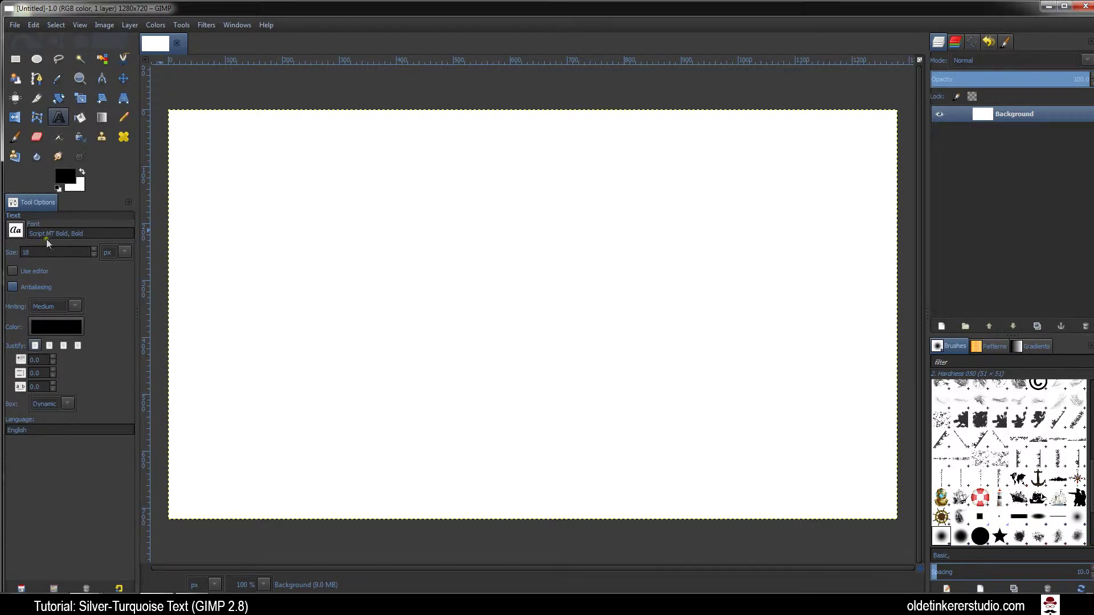
{"action": "left_click_drag", "start_coordinate": [43, 253], "coordinate": [13, 252]}
{"action": "type", "text": "400"}
Type 'Silver' on the canvas as a new text layer
{"action": "left_click", "coordinate": [304, 262]}
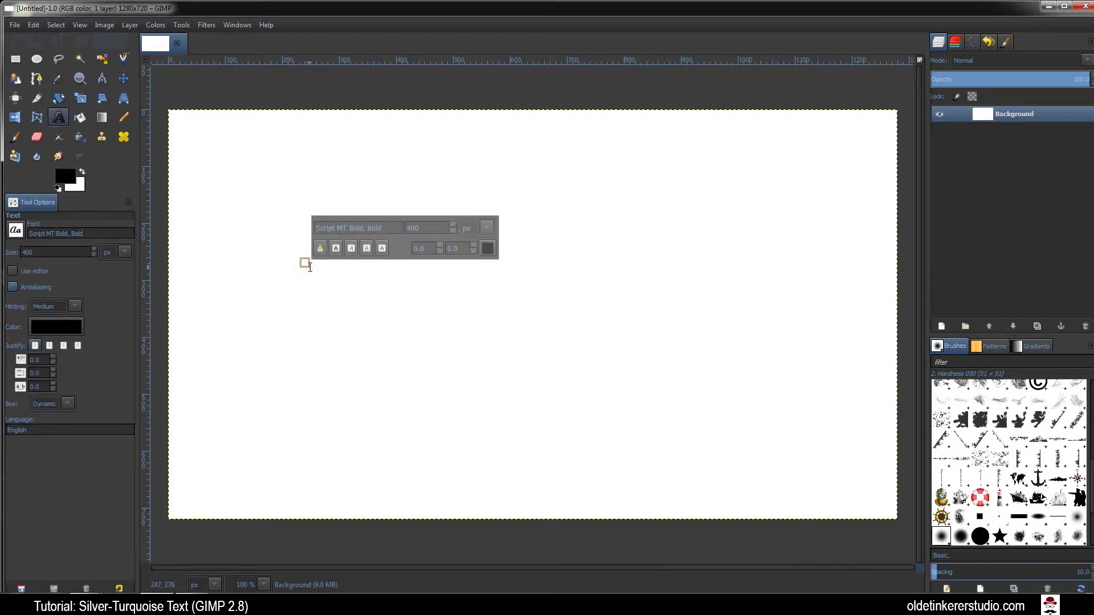
{"action": "type", "text": "SIL"}
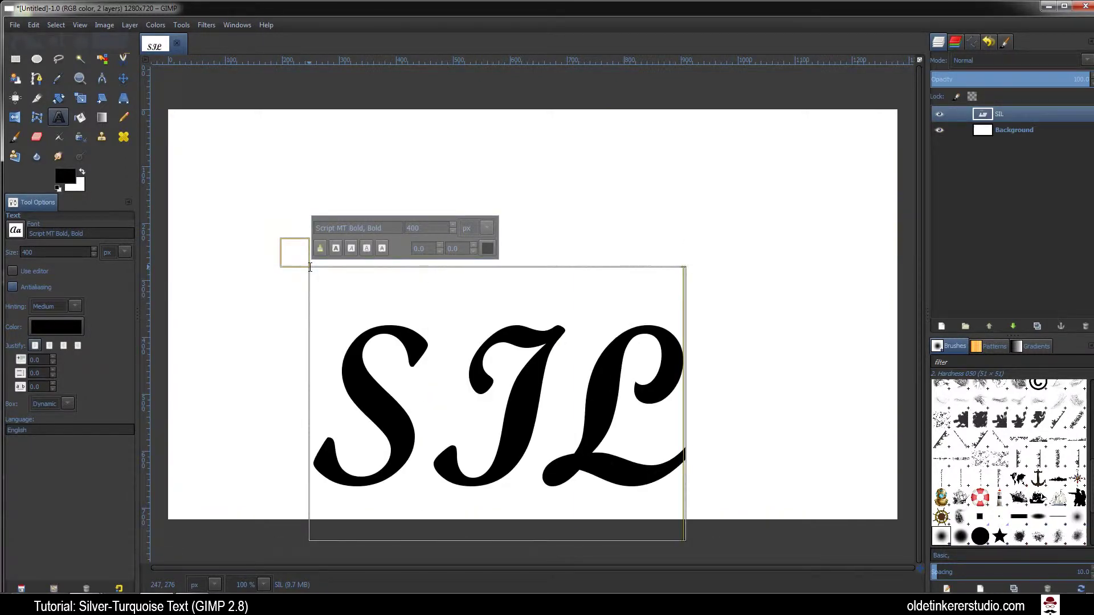
{"action": "key", "text": "BackSpace"}
{"action": "key", "text": "BackSpace"}
{"action": "type", "text": "ilver"}
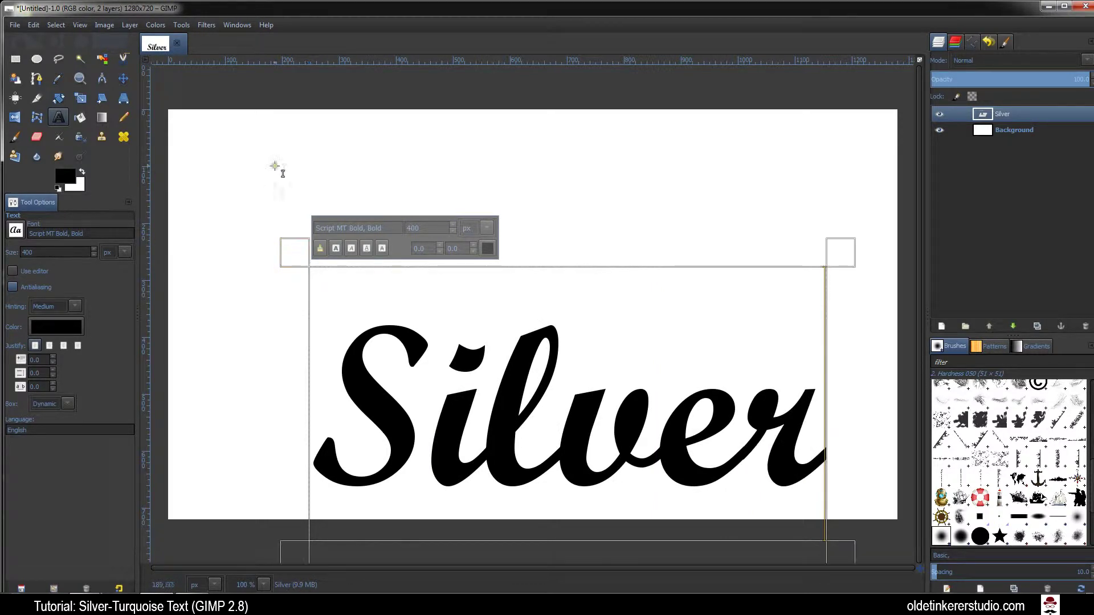
Centre the Silver text layer horizontally and vertically on the canvas
{"action": "left_click", "coordinate": [15, 100]}
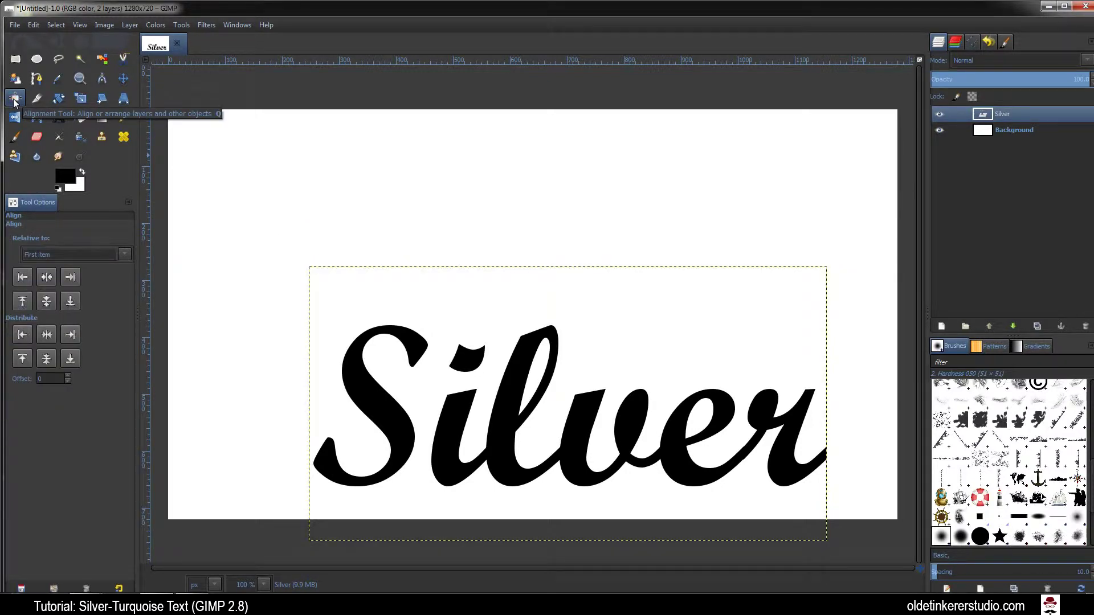
{"action": "left_click", "coordinate": [361, 376]}
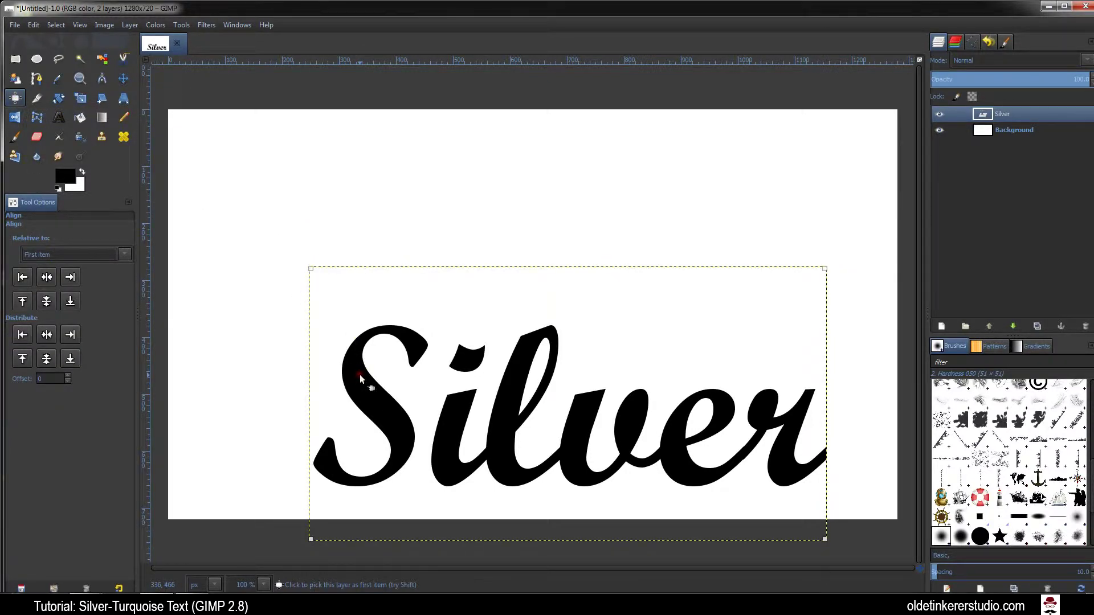
{"action": "left_click", "coordinate": [48, 280]}
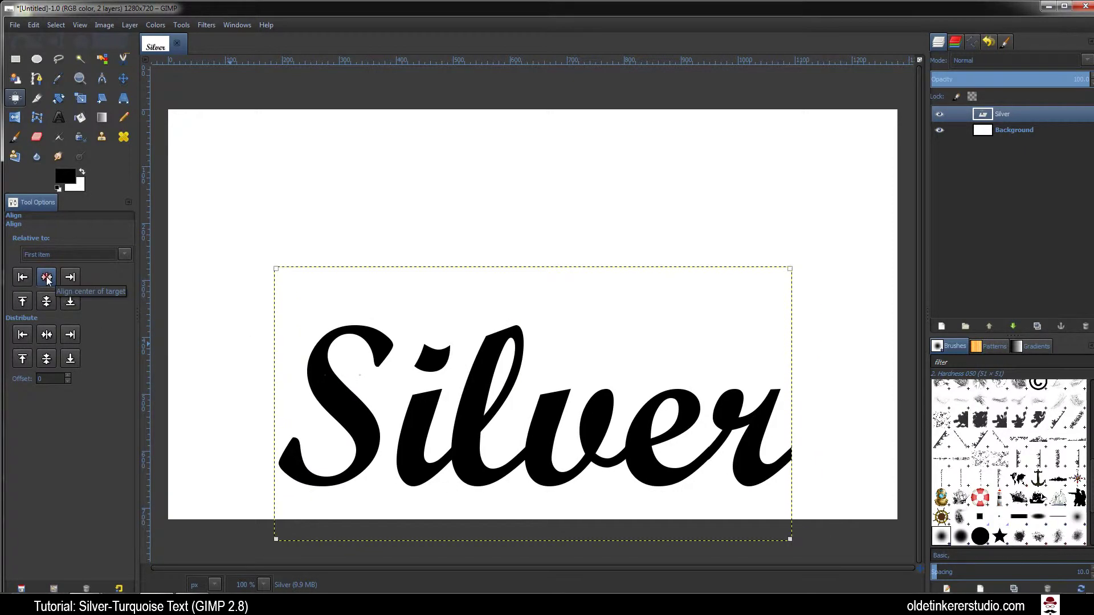
{"action": "left_click", "coordinate": [48, 302]}
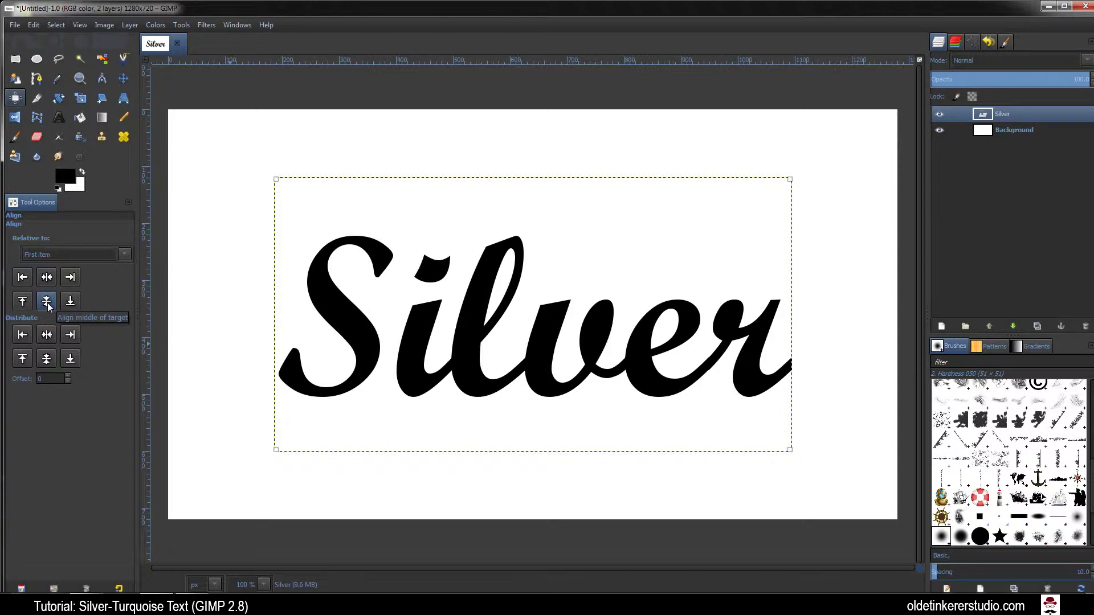
Expand the Silver layer to the full 1280 × 720 image size
{"action": "right_click", "coordinate": [1012, 116]}
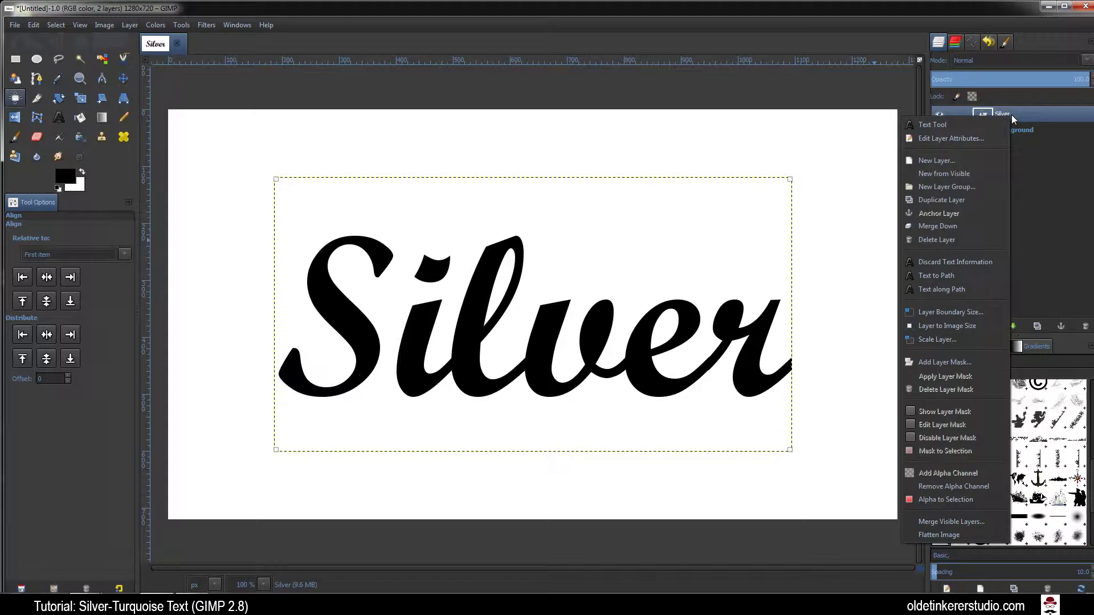
{"action": "left_click", "coordinate": [962, 326]}
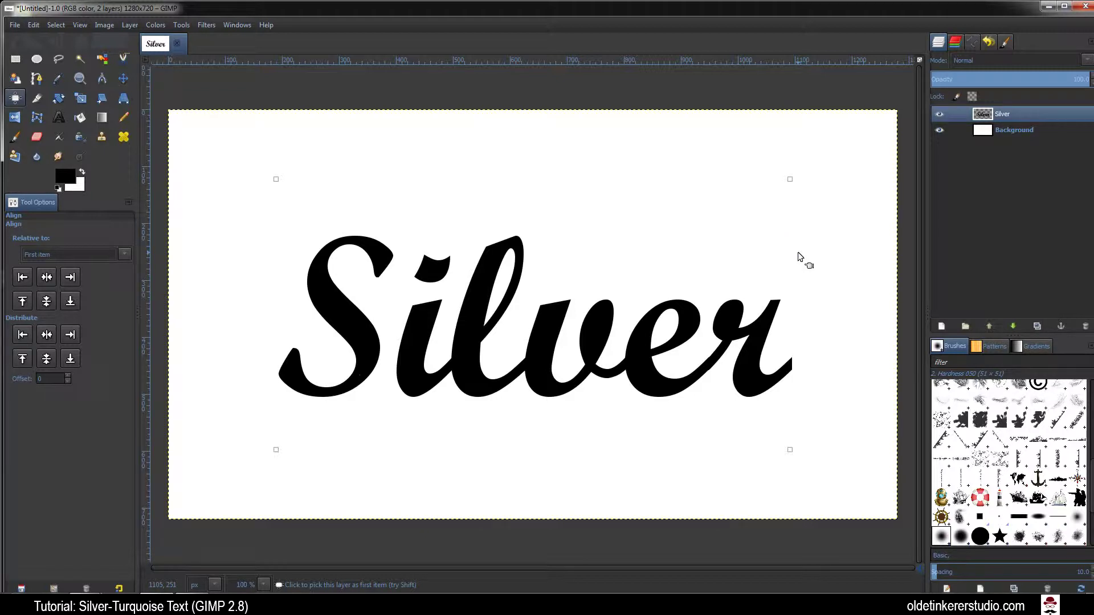
{"action": "left_click", "coordinate": [958, 167]}
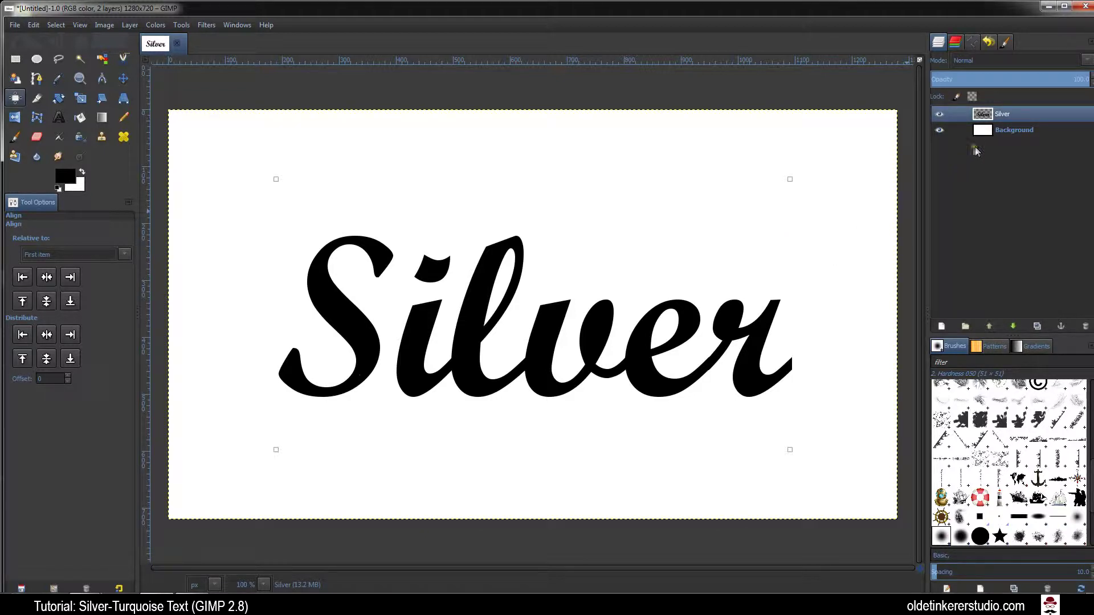
Turn the Silver layer's alpha into a selection, save it to a channel, and reselect Silver
{"action": "right_click", "coordinate": [1008, 114]}
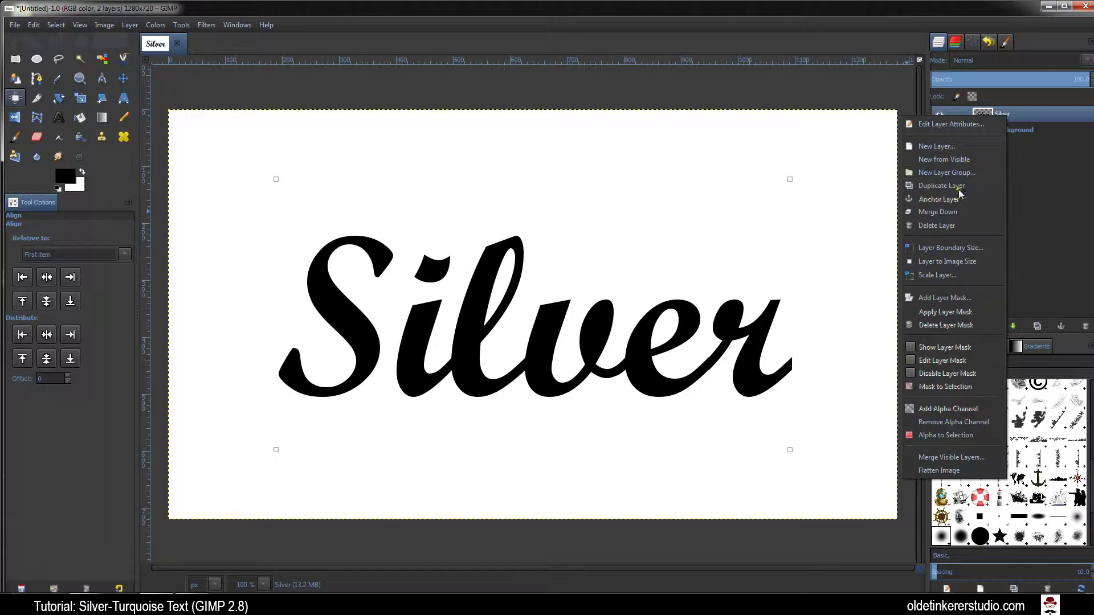
{"action": "left_click", "coordinate": [939, 436]}
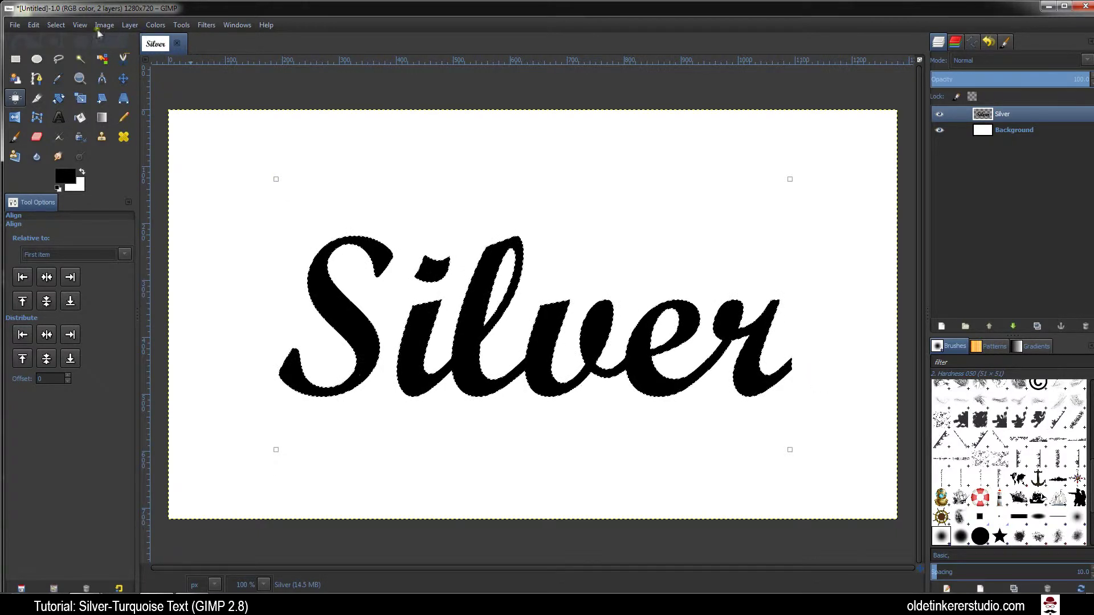
{"action": "left_click", "coordinate": [53, 26]}
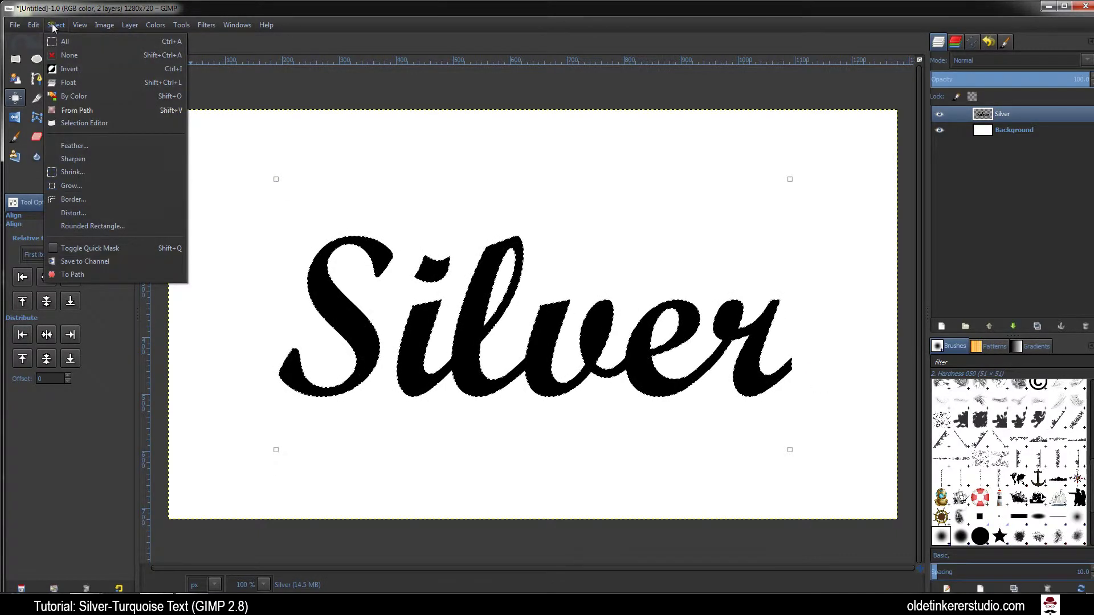
{"action": "left_click", "coordinate": [90, 260]}
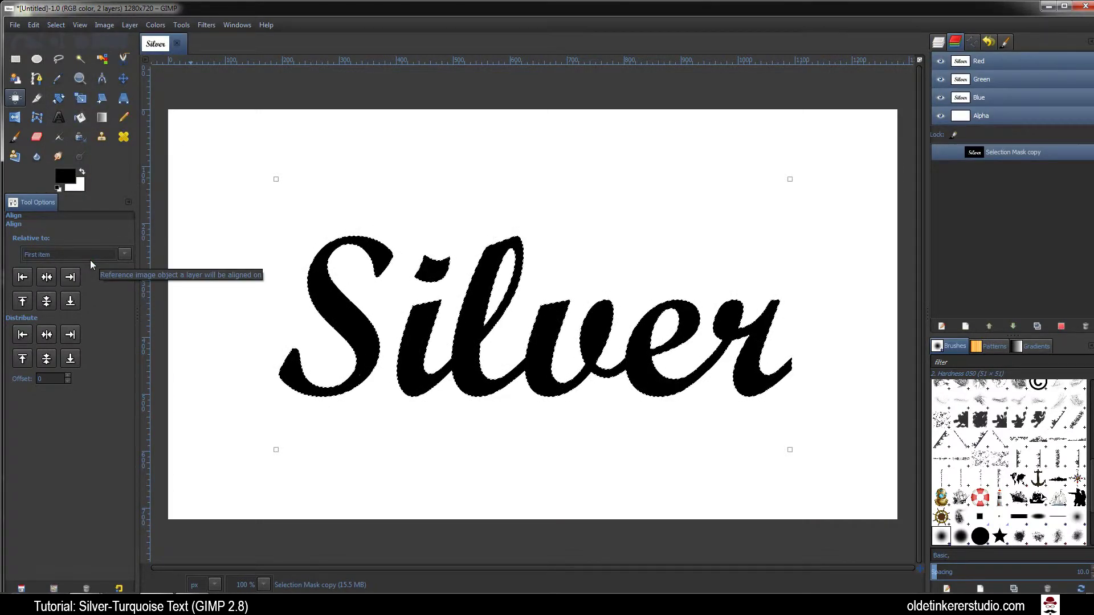
{"action": "left_click", "coordinate": [939, 43]}
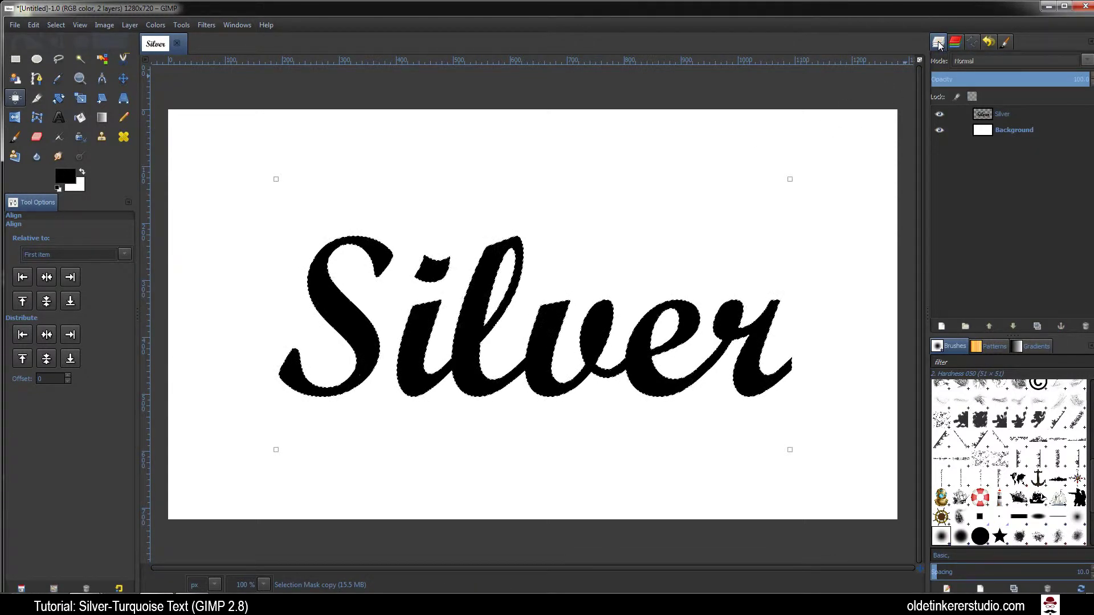
{"action": "left_click", "coordinate": [1010, 114]}
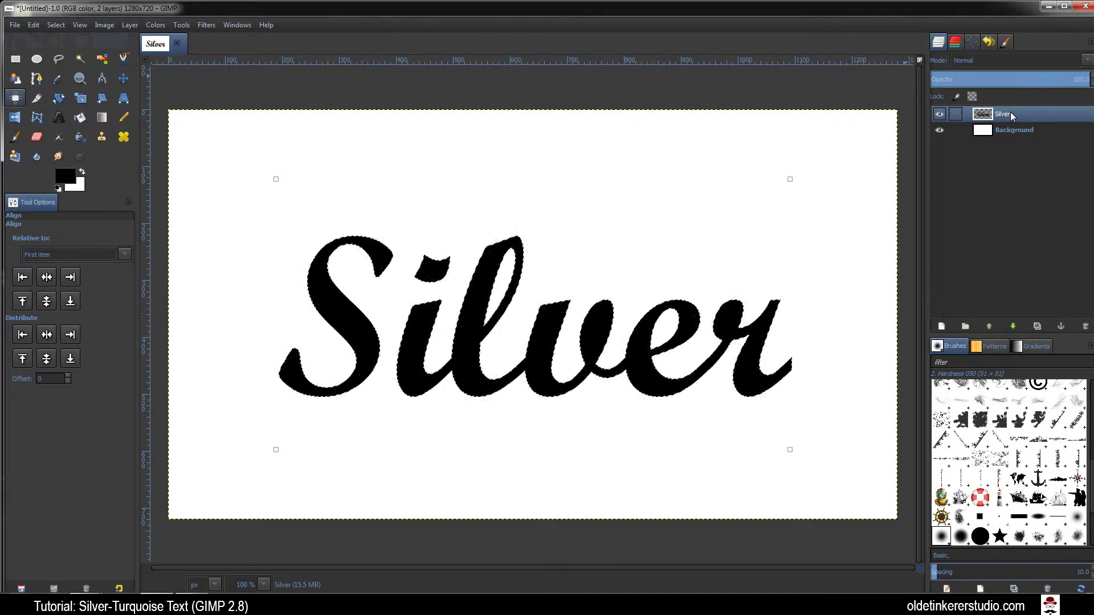
Apply the Alpha to Logo > Chrome filter to the lettering with Offsets of 20
{"action": "left_click", "coordinate": [207, 25]}
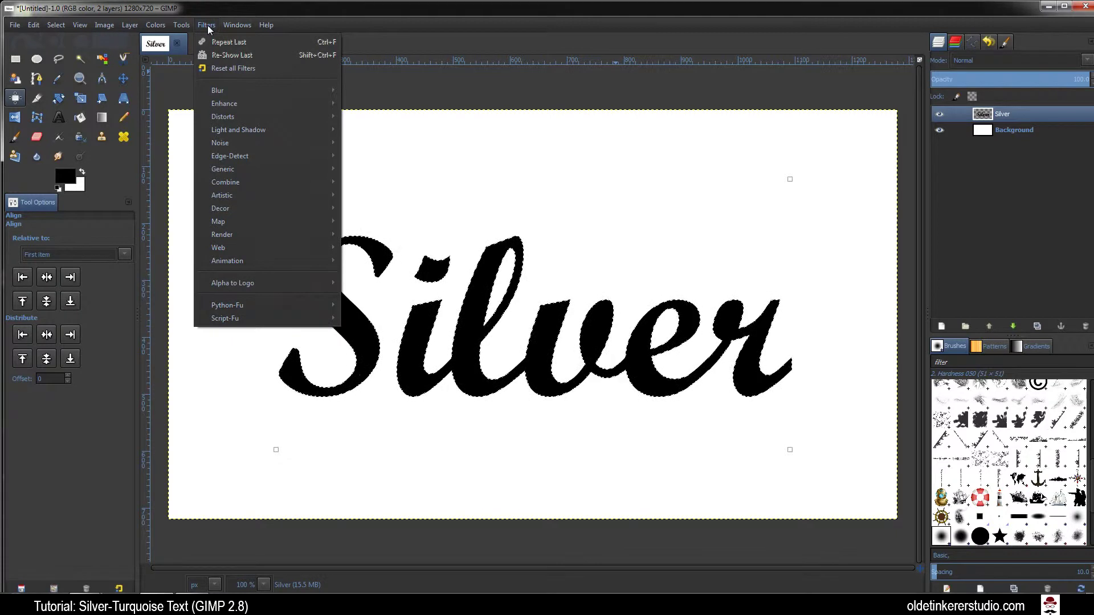
{"action": "mouse_move", "coordinate": [259, 286]}
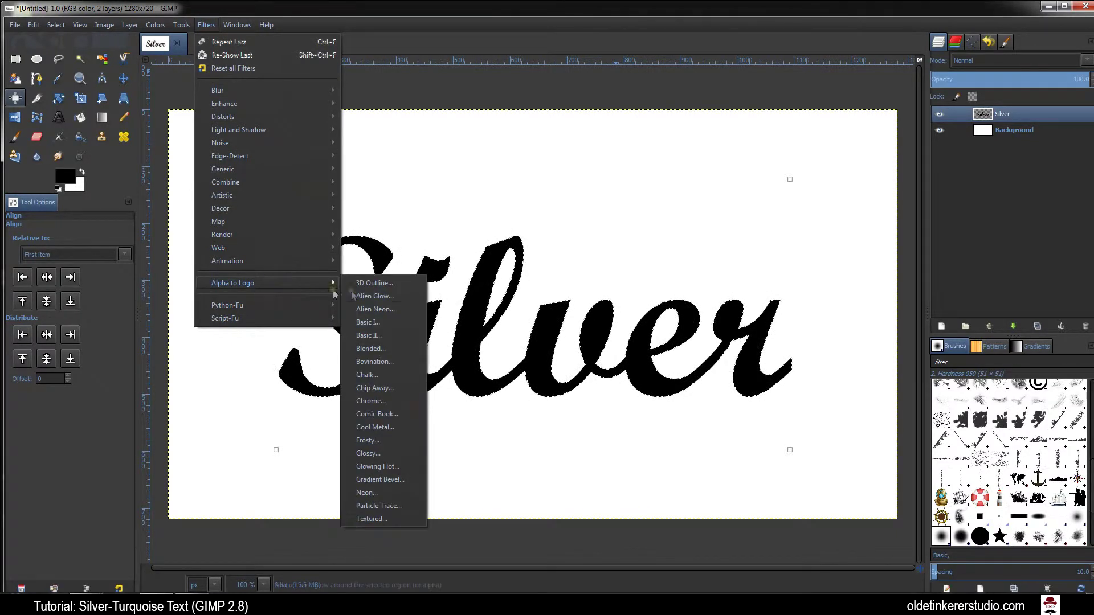
{"action": "left_click", "coordinate": [381, 401]}
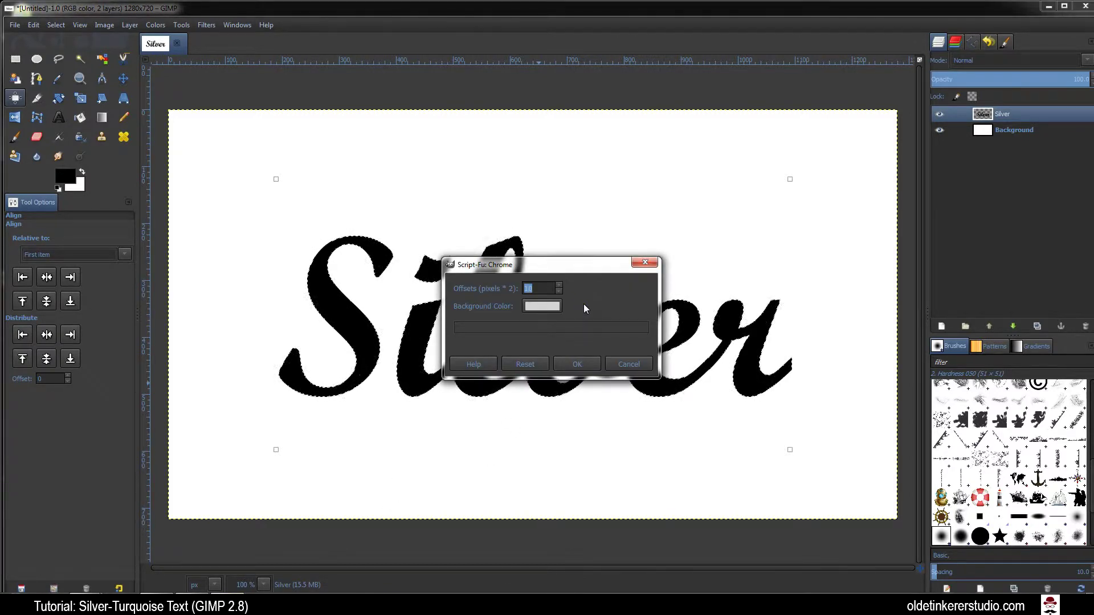
{"action": "type", "text": "20"}
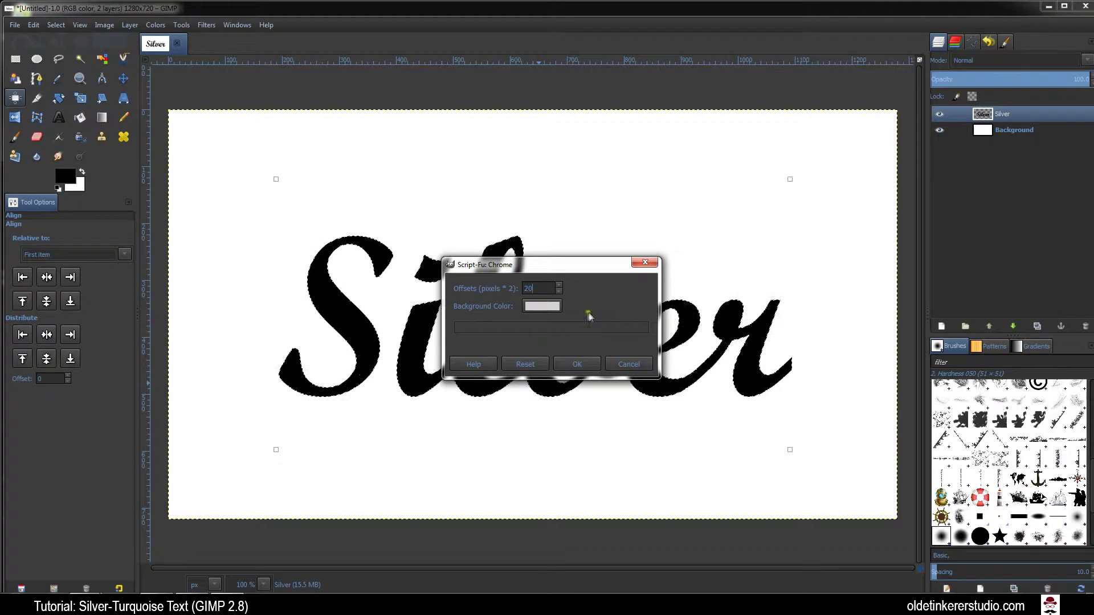
{"action": "left_click", "coordinate": [574, 364]}
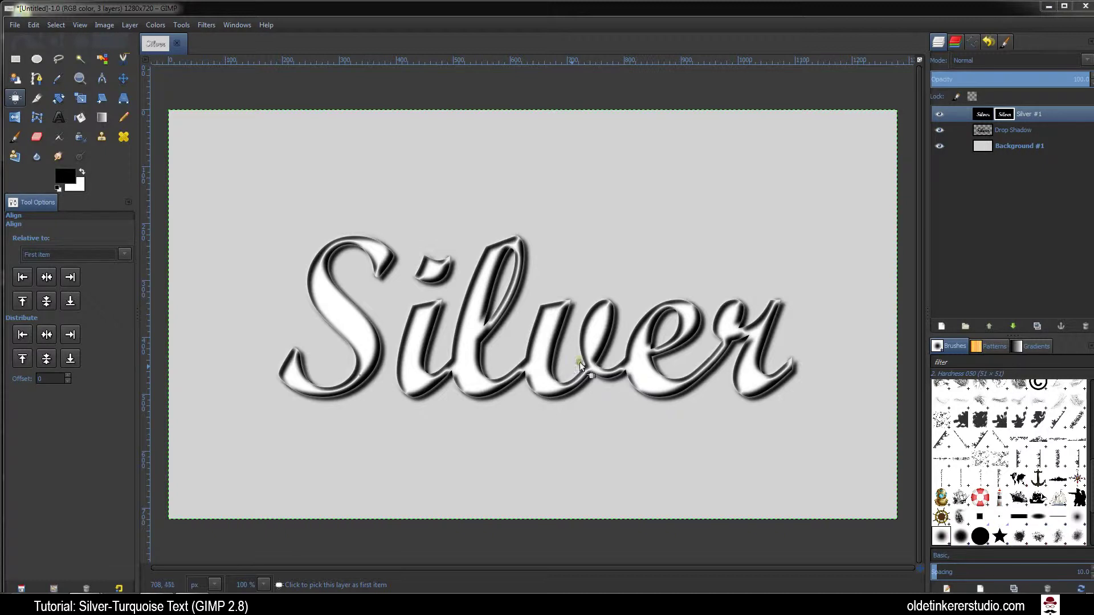
Merge the chrome lettering into the shadow layer and load the Selection Mask copy channel as a selection
{"action": "right_click", "coordinate": [1045, 114]}
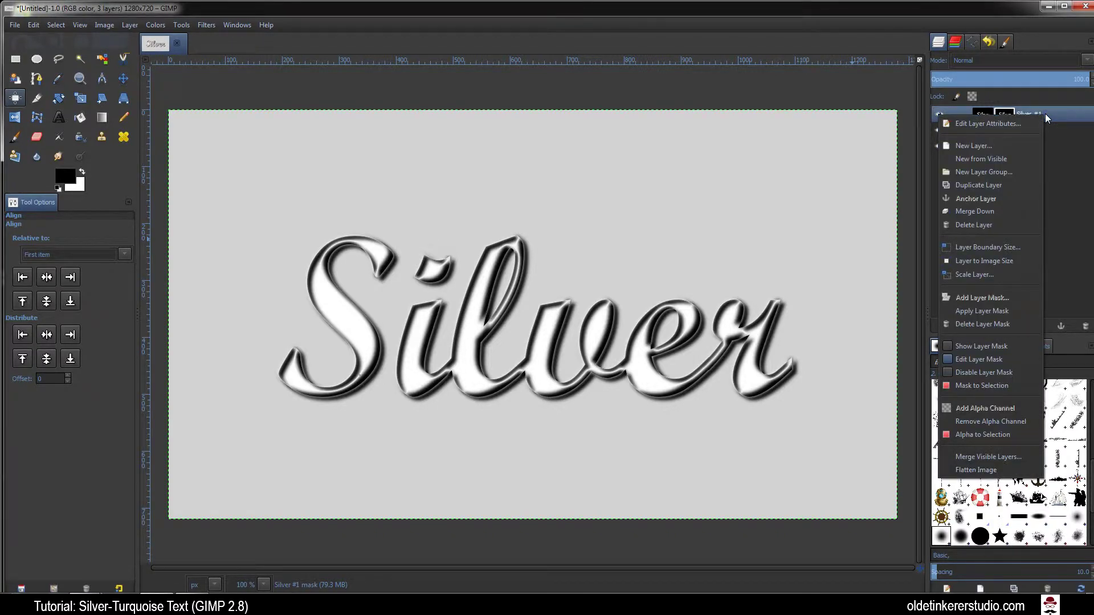
{"action": "left_click", "coordinate": [980, 213]}
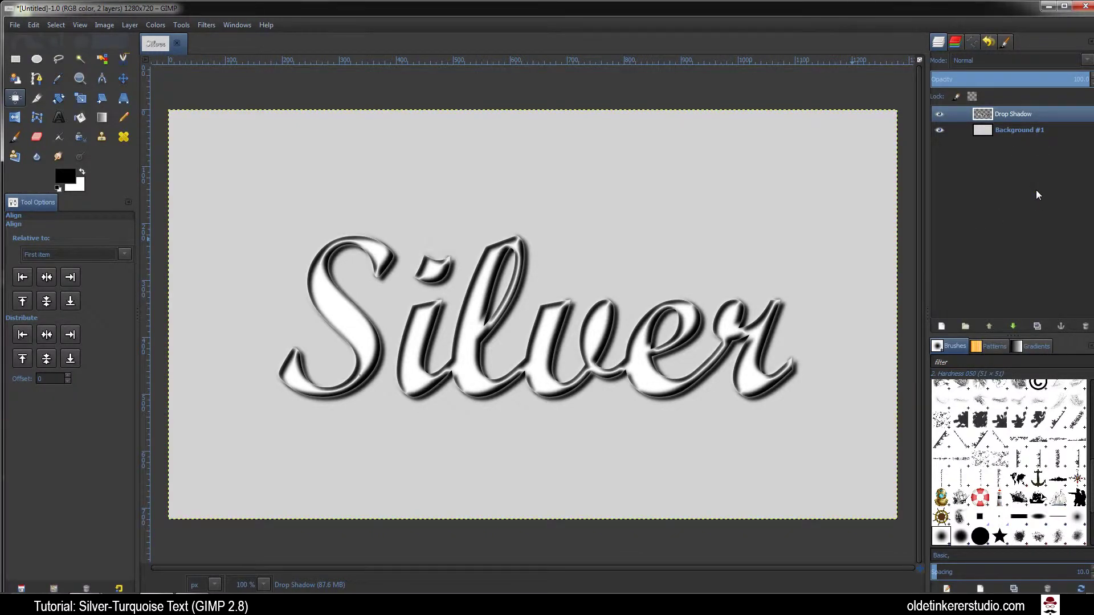
{"action": "left_click", "coordinate": [956, 43]}
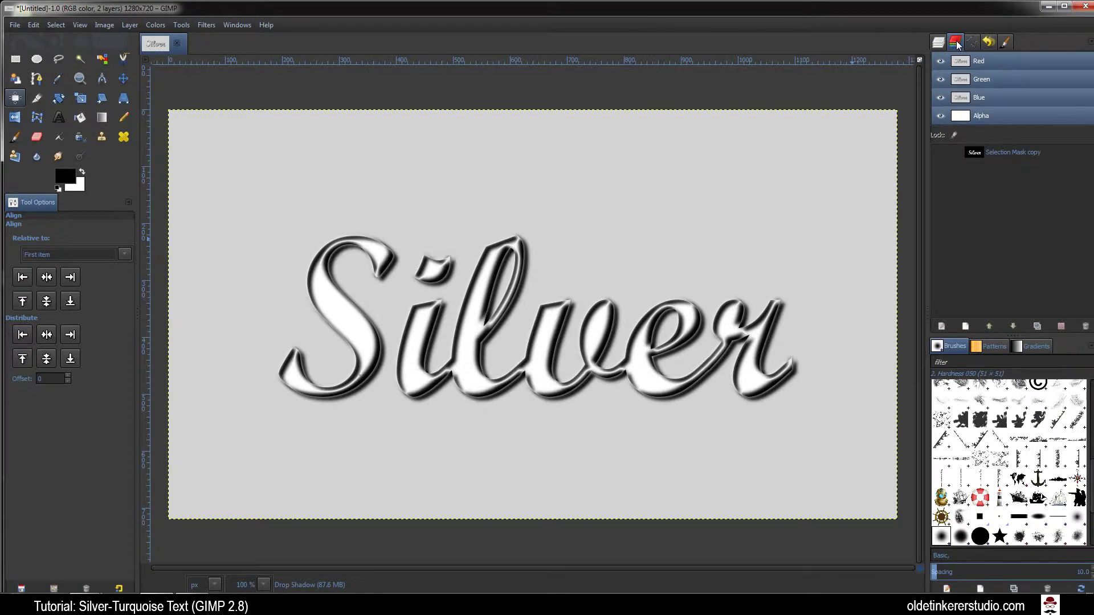
{"action": "left_click", "coordinate": [1012, 152]}
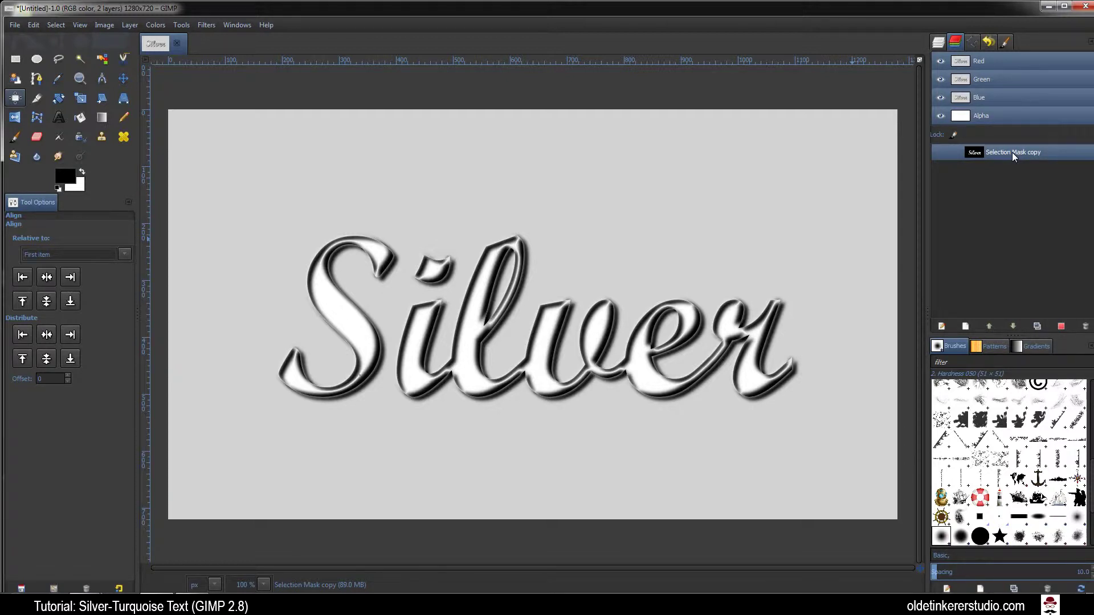
{"action": "left_click", "coordinate": [1060, 327]}
Add a transparent layer named 'Turquoise' at the top of the layer stack
{"action": "left_click", "coordinate": [939, 42]}
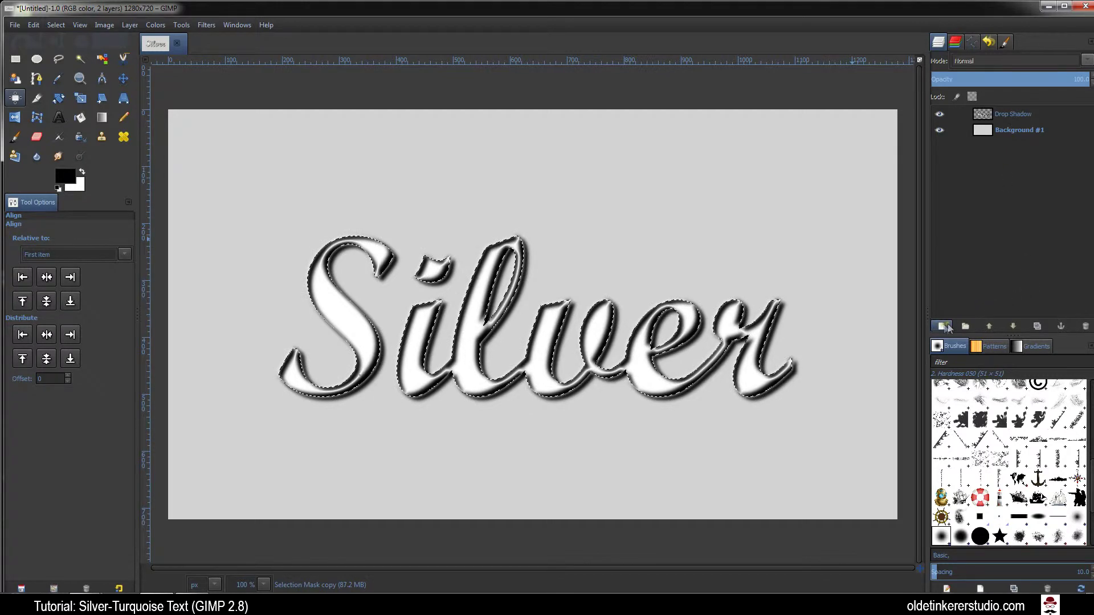
{"action": "left_click", "coordinate": [941, 327]}
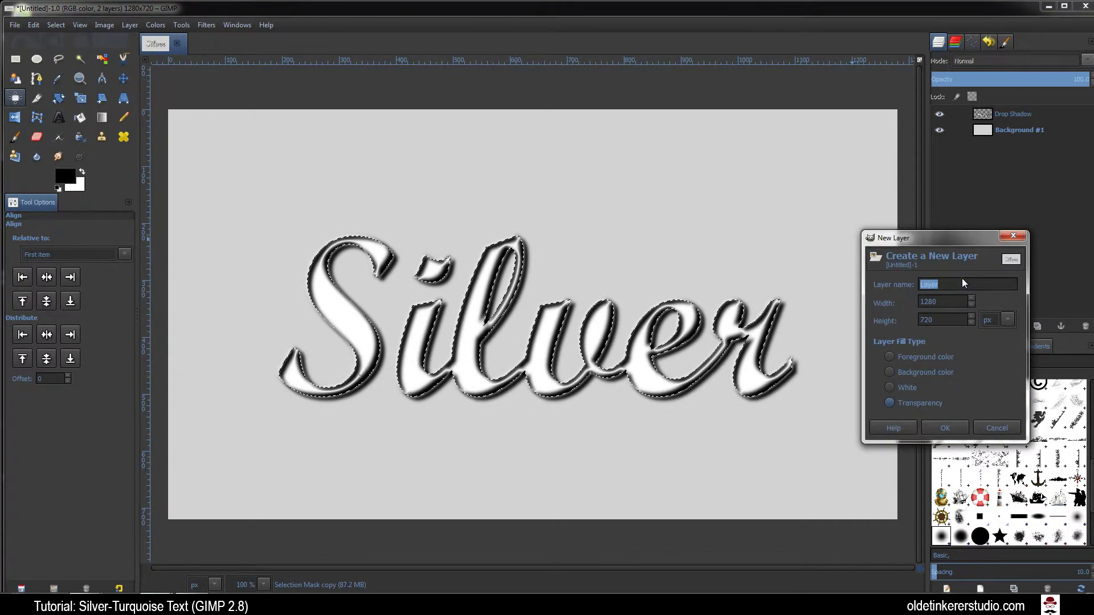
{"action": "type", "text": "Turquoise"}
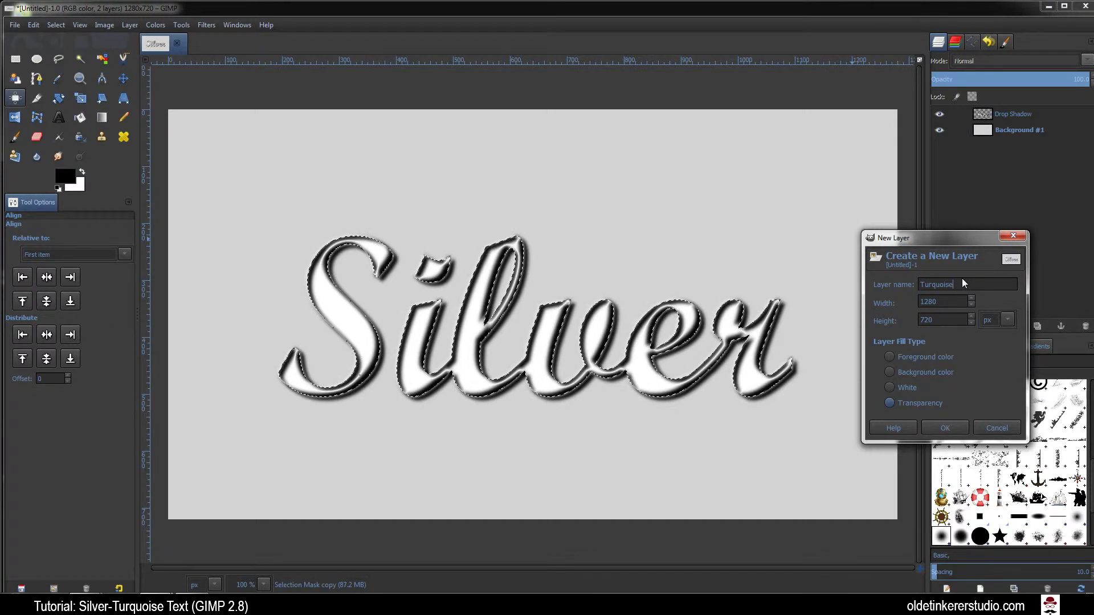
{"action": "left_click", "coordinate": [945, 432]}
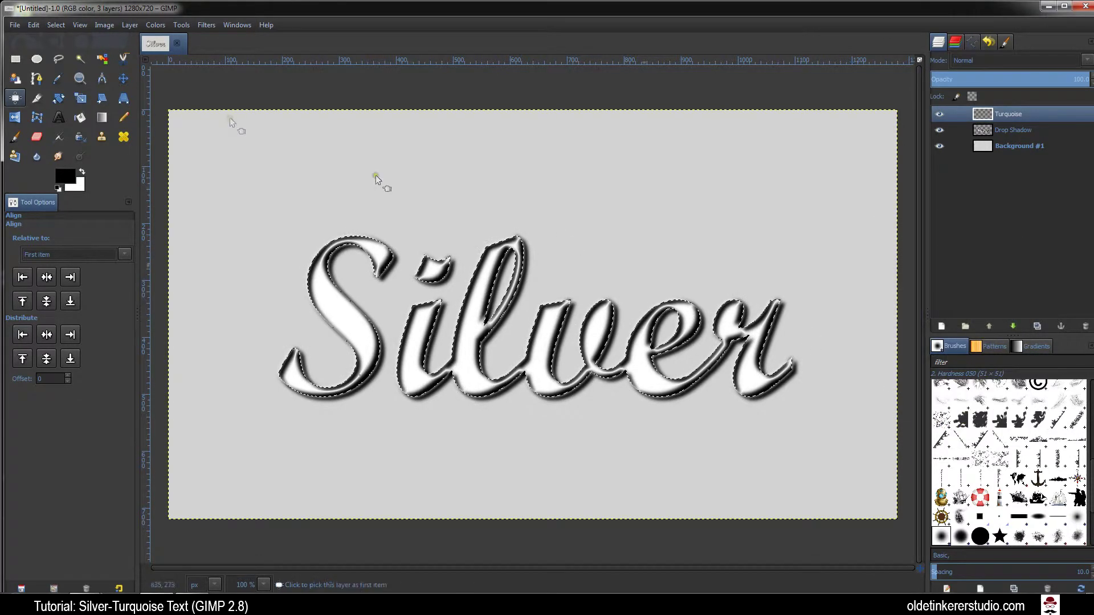
Shrink the letter selection, then bucket-fill the selected interiors solid black on the Turquoise layer
{"action": "left_click", "coordinate": [56, 25]}
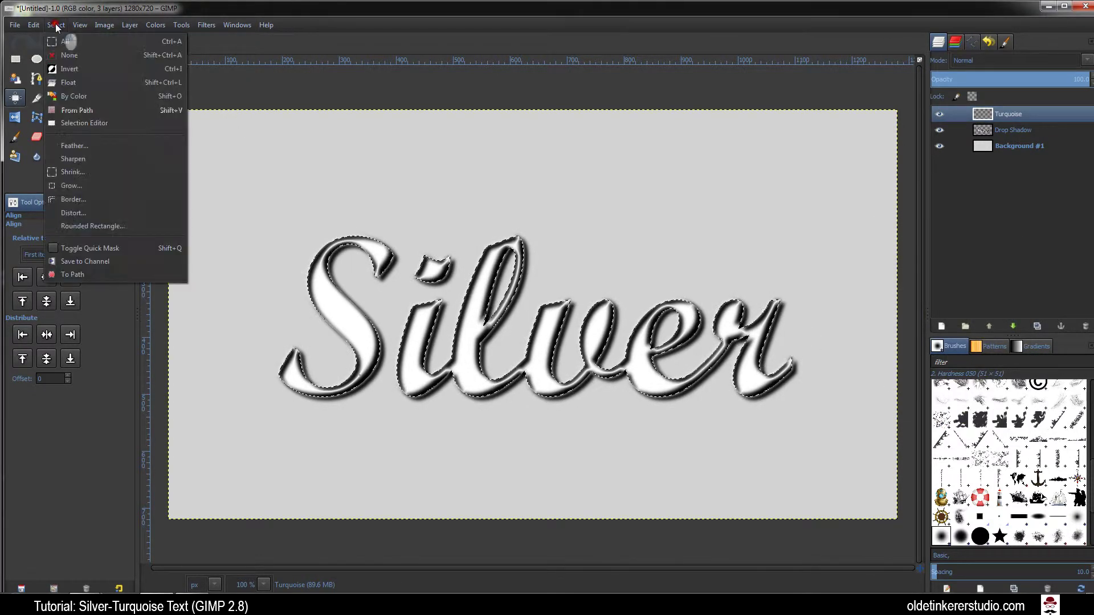
{"action": "left_click", "coordinate": [73, 172]}
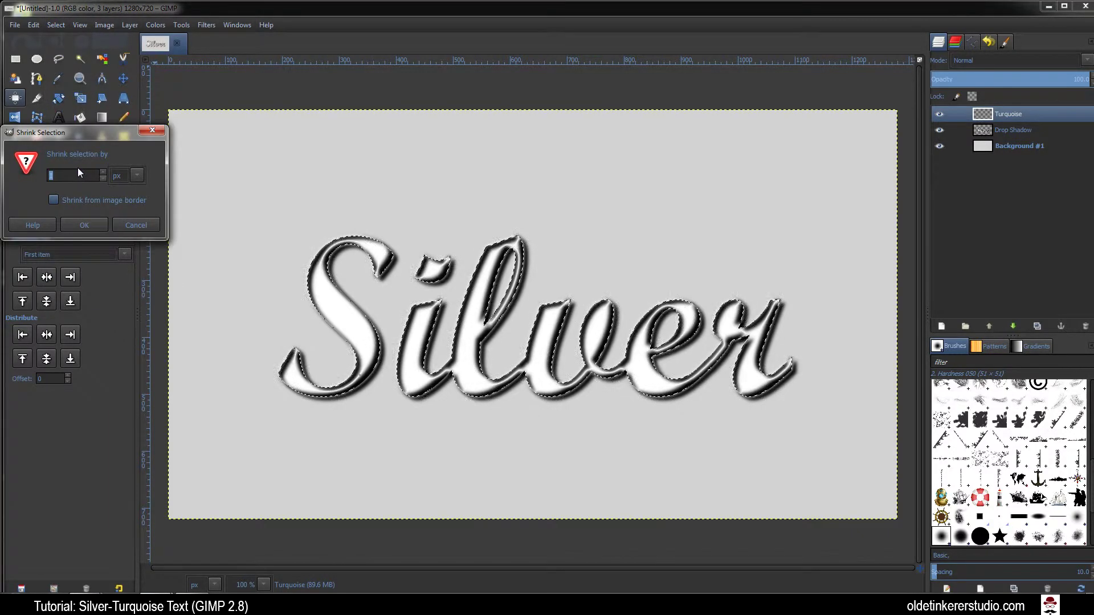
{"action": "left_click", "coordinate": [84, 227]}
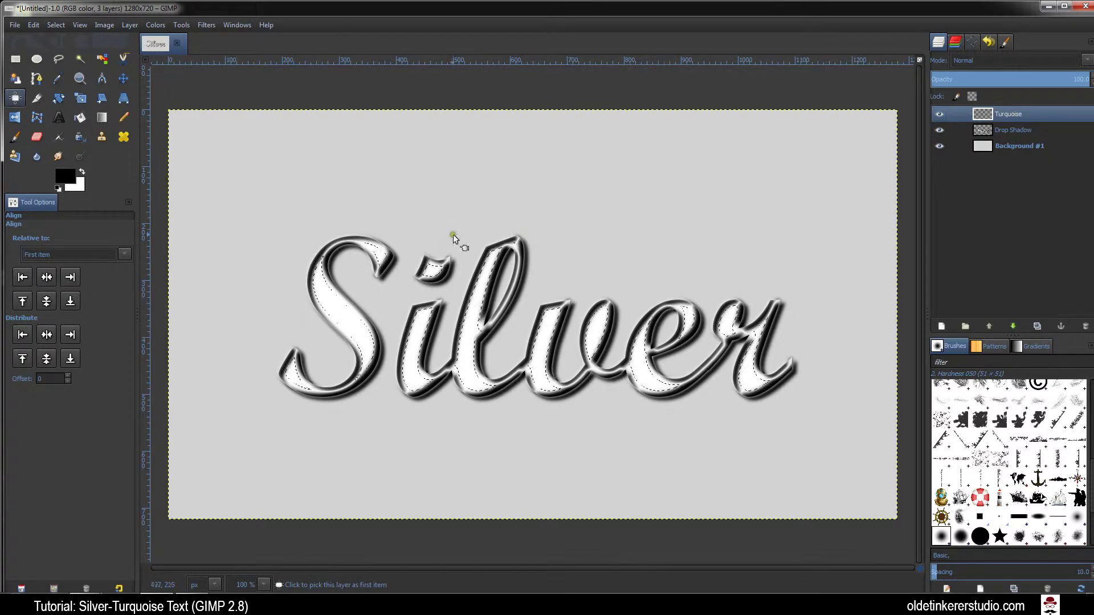
{"action": "left_click", "coordinate": [81, 120]}
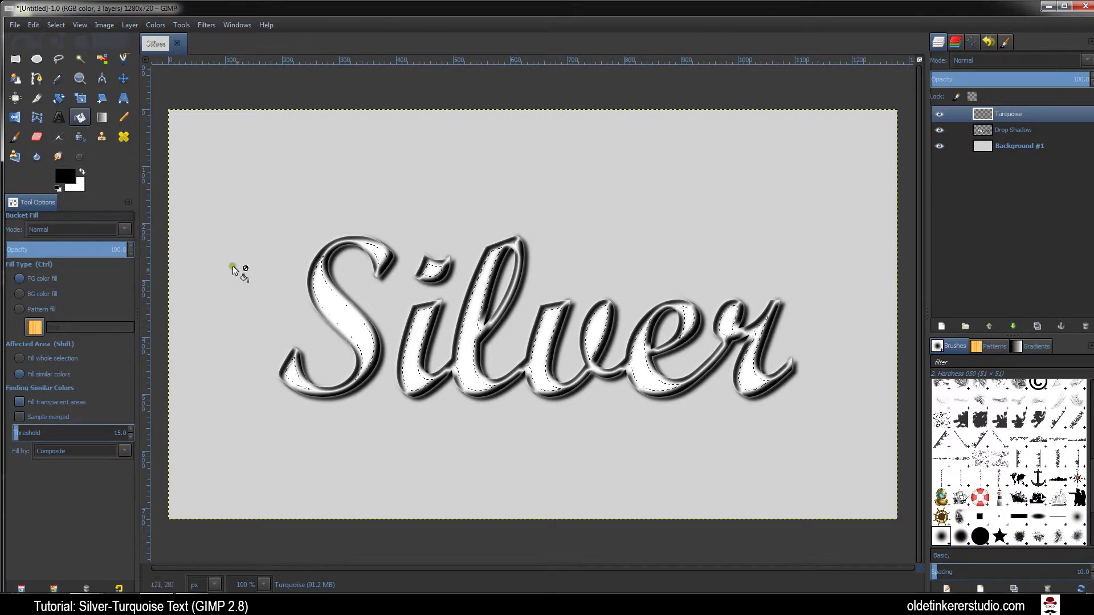
{"action": "left_click", "coordinate": [325, 298]}
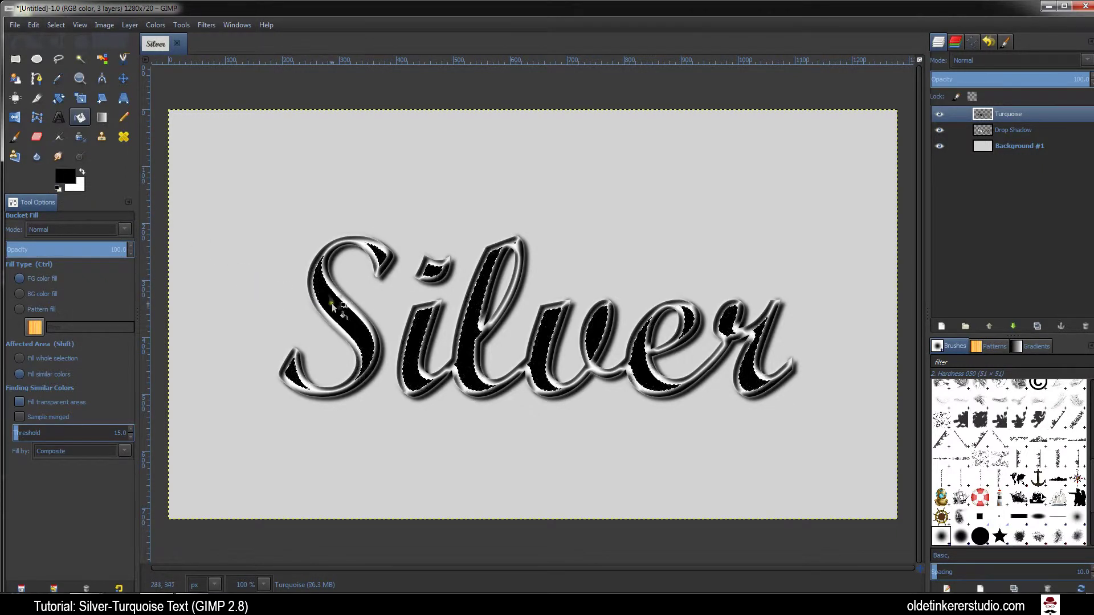
Shrink the selection by a further 3 px
{"action": "left_click", "coordinate": [56, 25]}
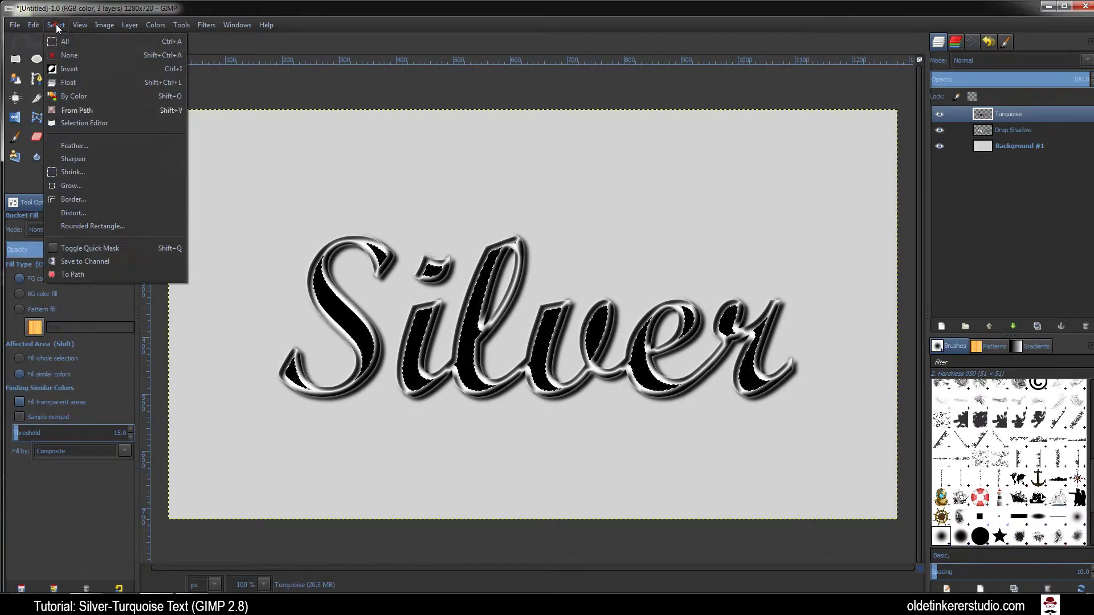
{"action": "left_click", "coordinate": [84, 172]}
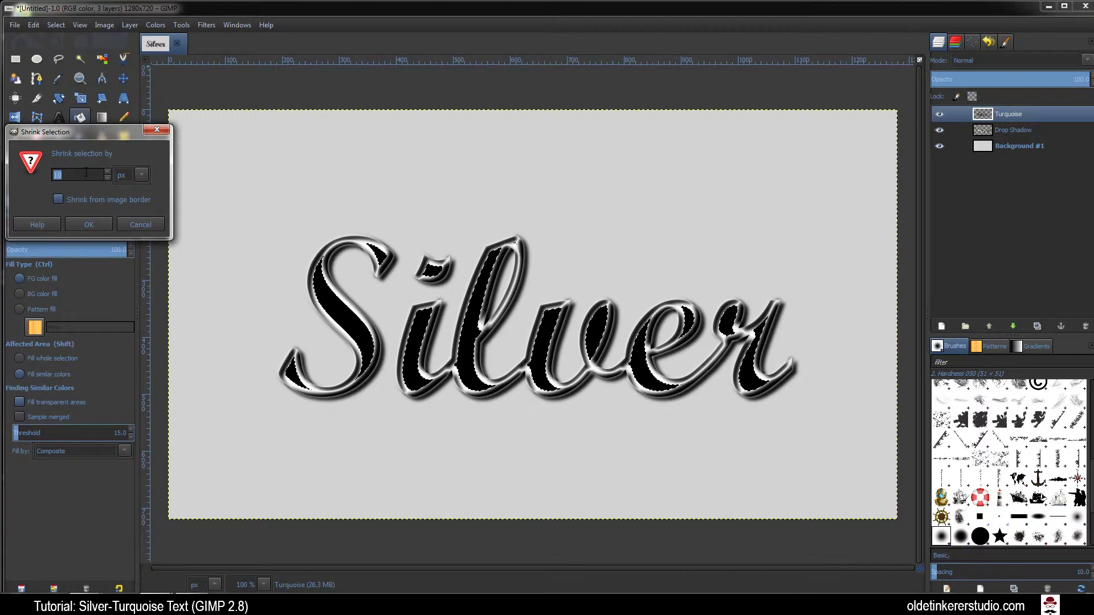
{"action": "type", "text": "3"}
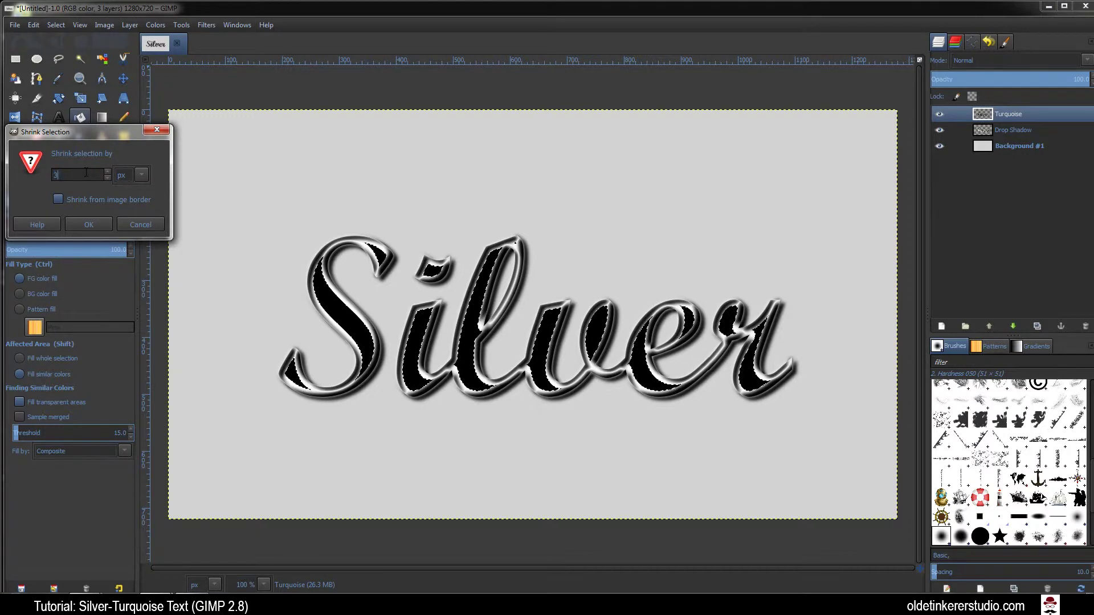
{"action": "left_click", "coordinate": [94, 224]}
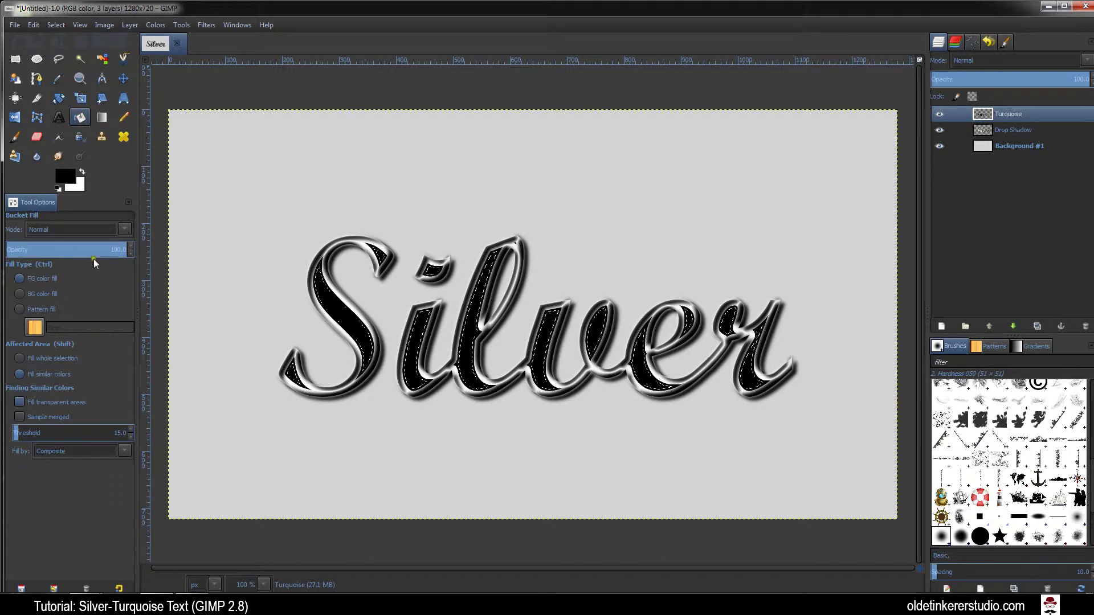
Switch Bucket Fill to pattern fill using the Dried mud pattern
{"action": "left_click", "coordinate": [19, 309]}
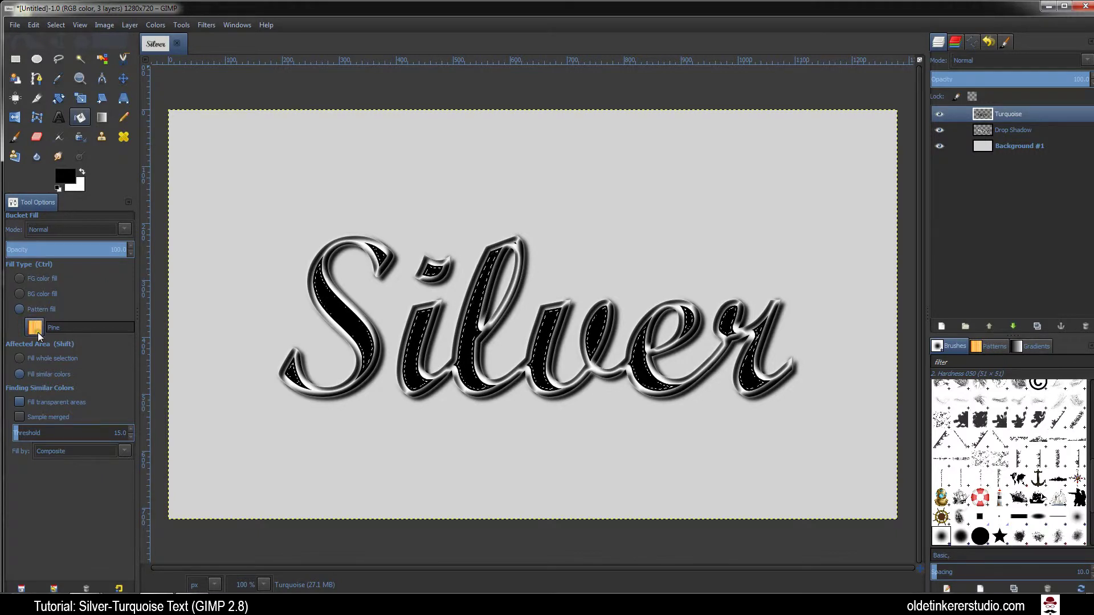
{"action": "left_click", "coordinate": [36, 329]}
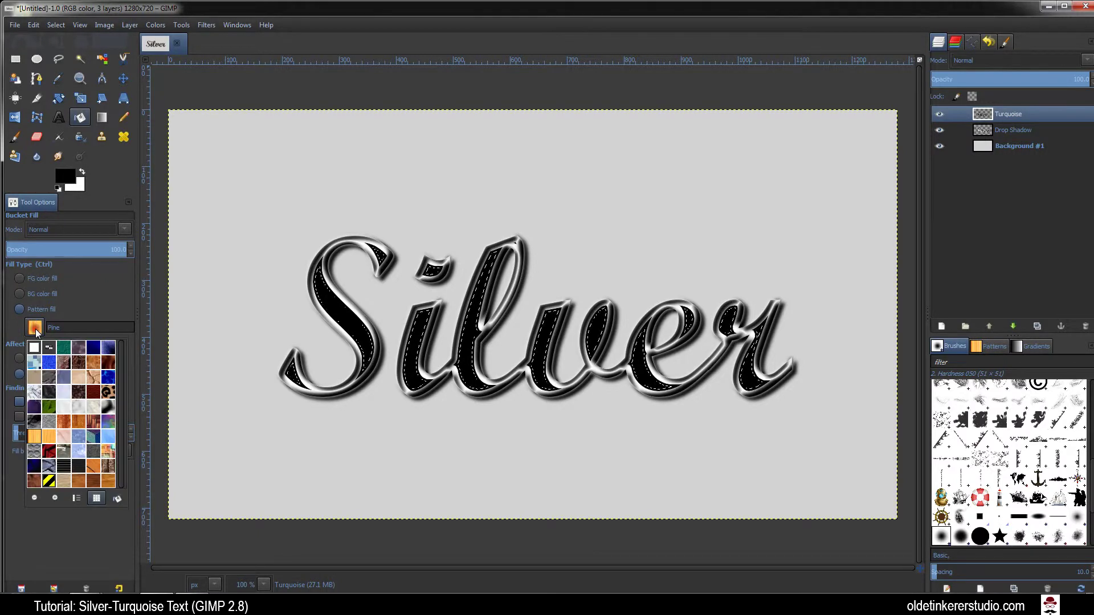
{"action": "left_click", "coordinate": [75, 499]}
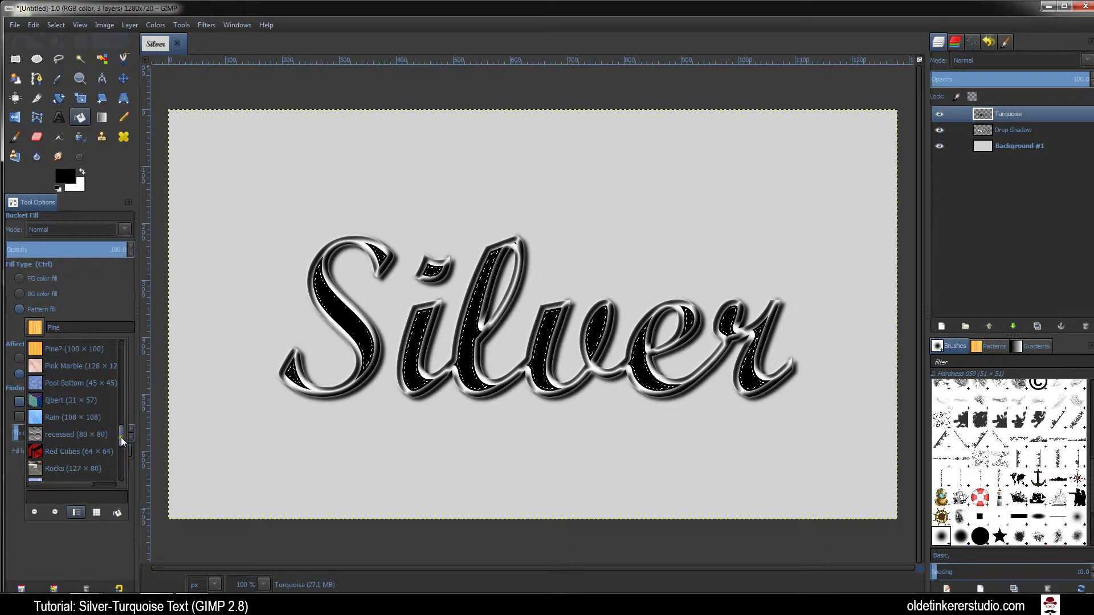
{"action": "left_click_drag", "start_coordinate": [121, 436], "coordinate": [120, 385]}
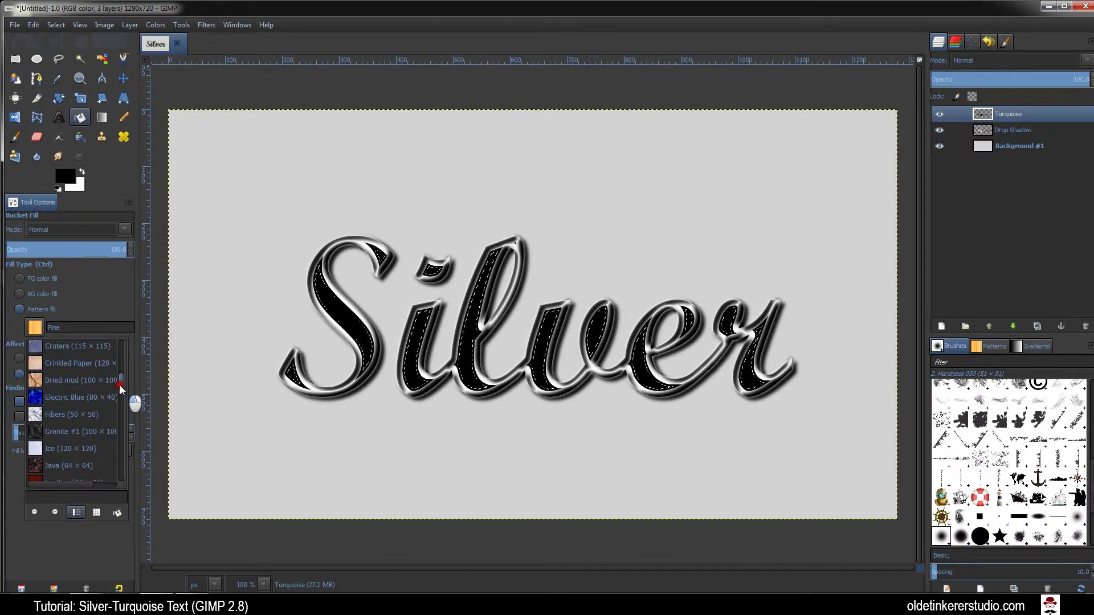
{"action": "left_click", "coordinate": [34, 379]}
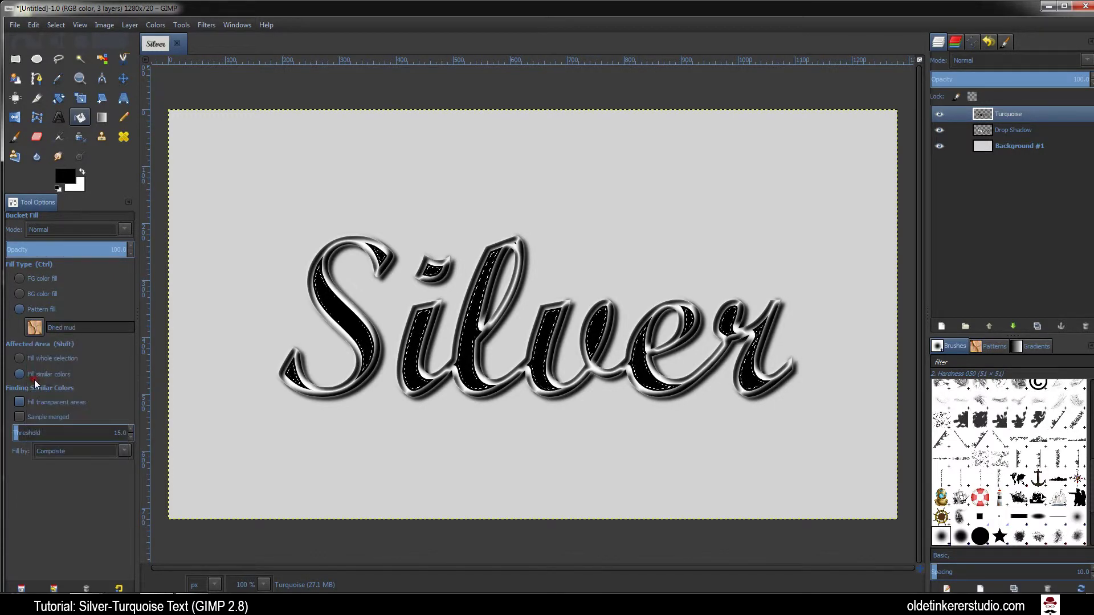
Bucket-fill every interior area of S, i, l, v, e and r with Dried mud
{"action": "left_click", "coordinate": [349, 320]}
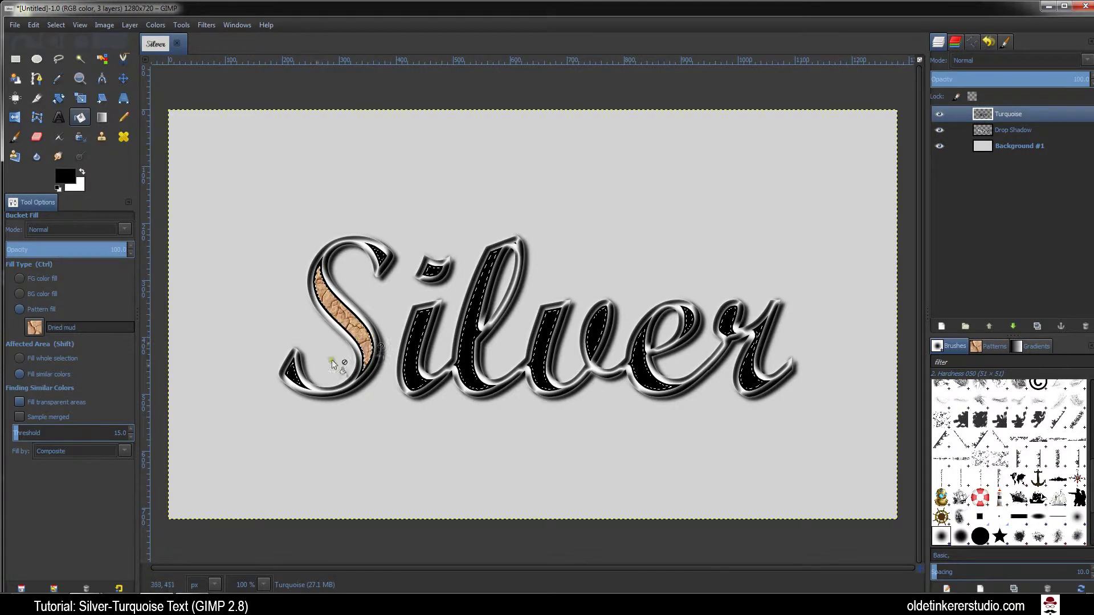
{"action": "left_click", "coordinate": [379, 254]}
{"action": "left_click", "coordinate": [432, 268]}
{"action": "left_click", "coordinate": [418, 334]}
{"action": "left_click", "coordinate": [471, 307]}
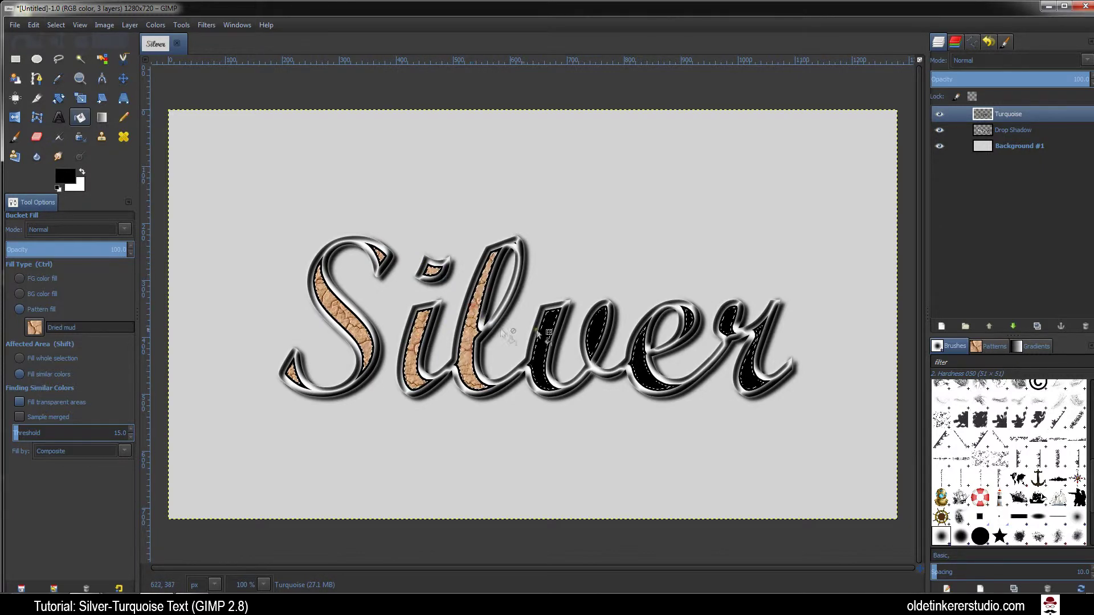
{"action": "left_click", "coordinate": [544, 330]}
{"action": "left_click", "coordinate": [589, 330]}
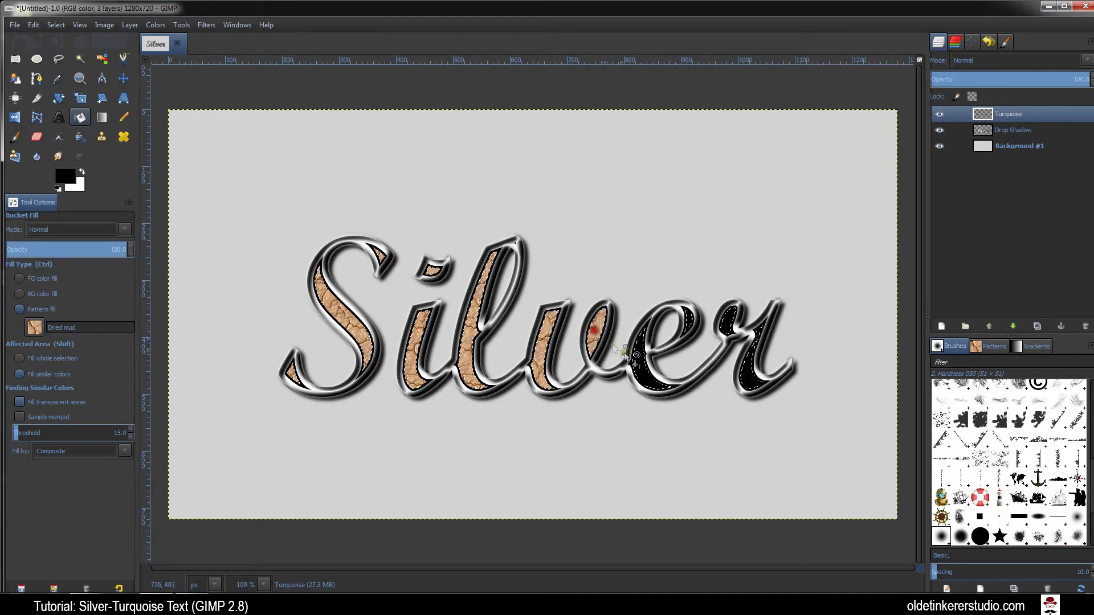
{"action": "left_click", "coordinate": [641, 359]}
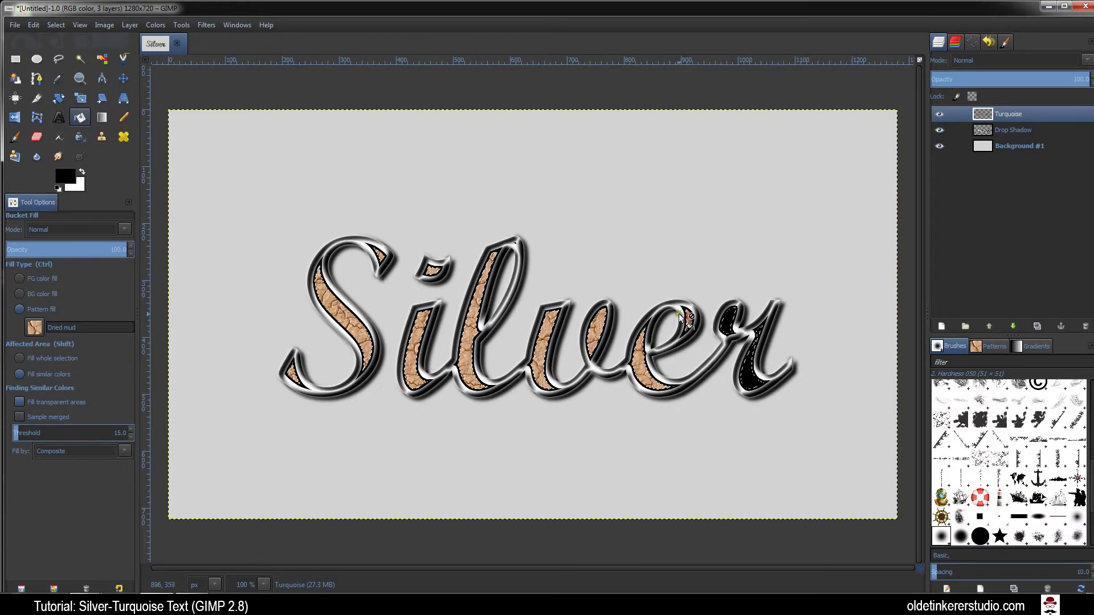
{"action": "left_click", "coordinate": [688, 316]}
{"action": "left_click", "coordinate": [730, 316]}
{"action": "left_click", "coordinate": [748, 373]}
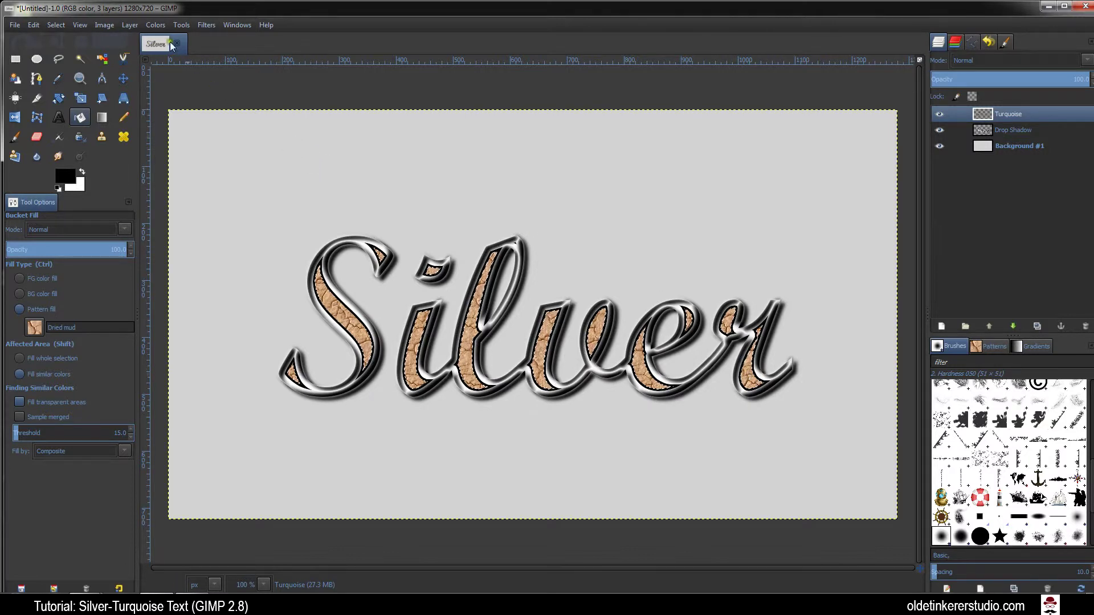
Recolour the cracked letter fill using Hue-Saturation with Hue 160, Lightness -40 and Saturation 100
{"action": "left_click", "coordinate": [159, 25]}
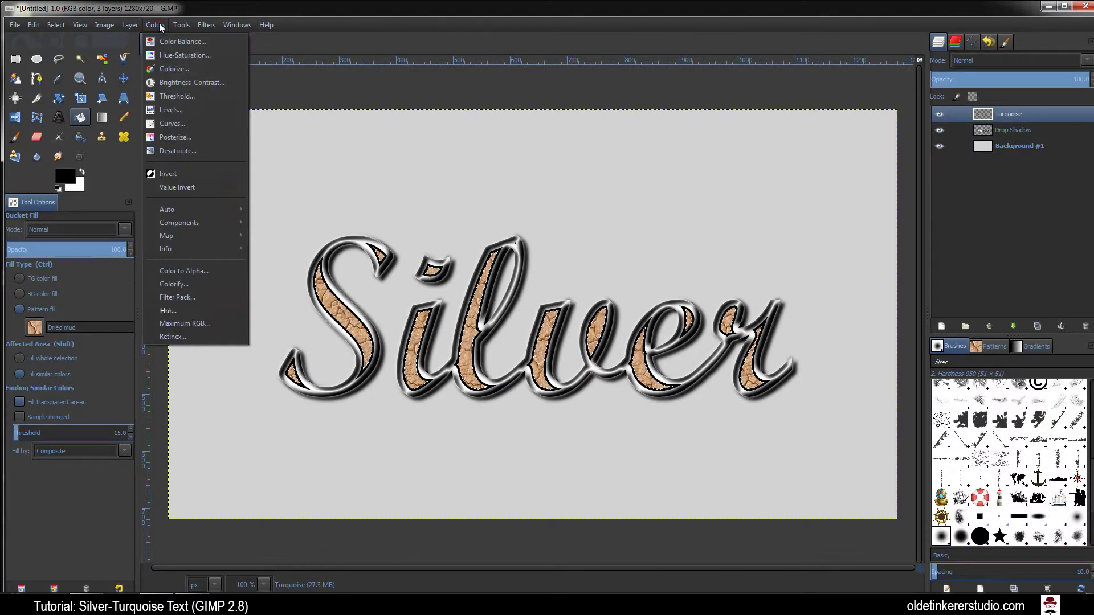
{"action": "left_click", "coordinate": [168, 54]}
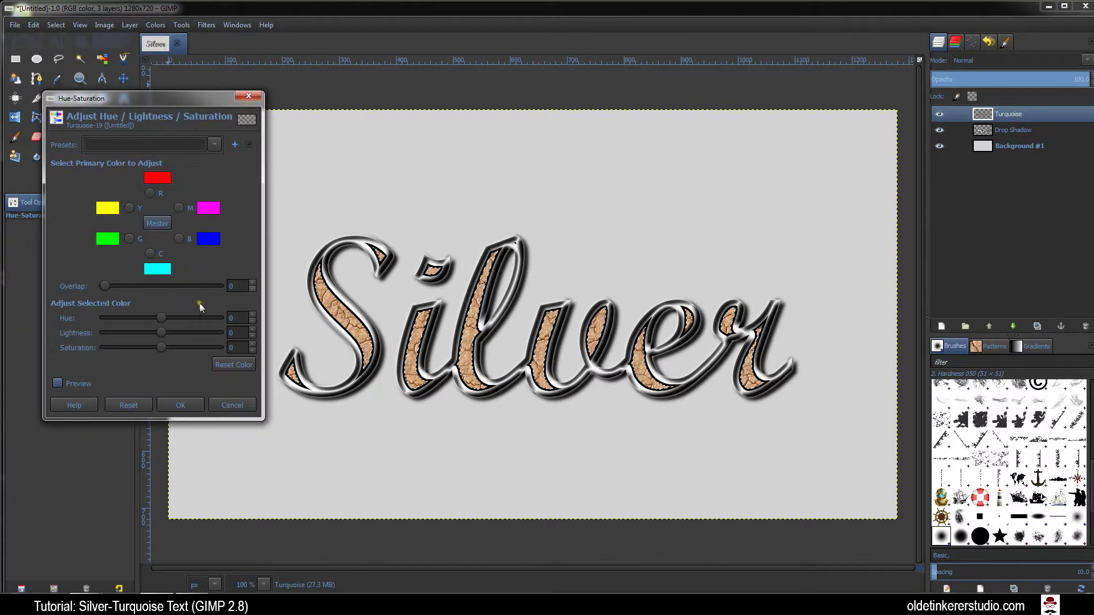
{"action": "left_click", "coordinate": [233, 318]}
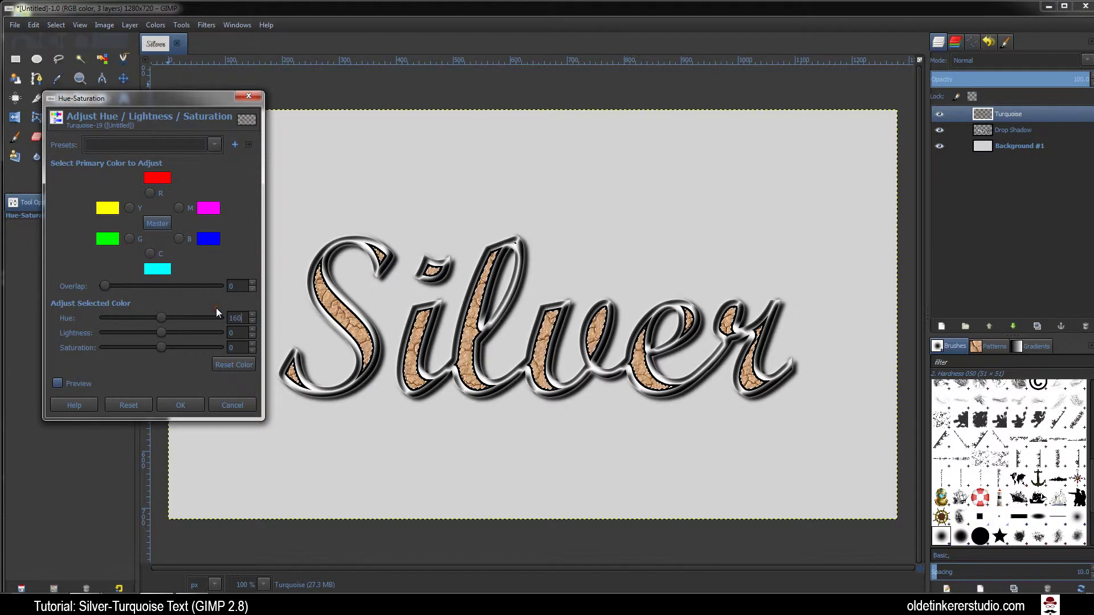
{"action": "type", "text": "160"}
{"action": "key", "text": "Return"}
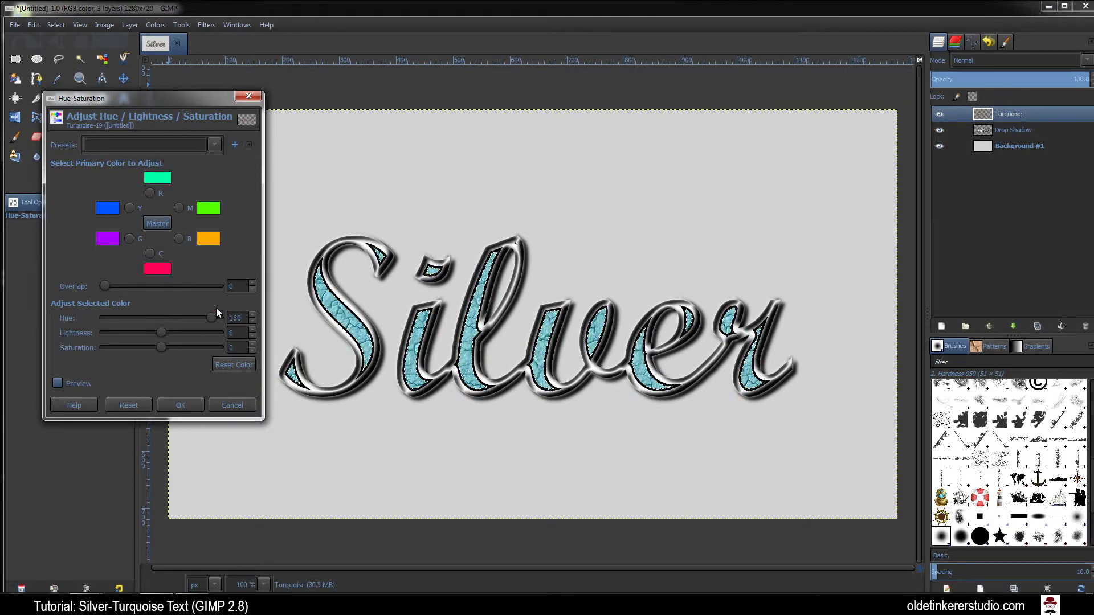
{"action": "key", "text": "Tab"}
{"action": "key", "text": "Left"}
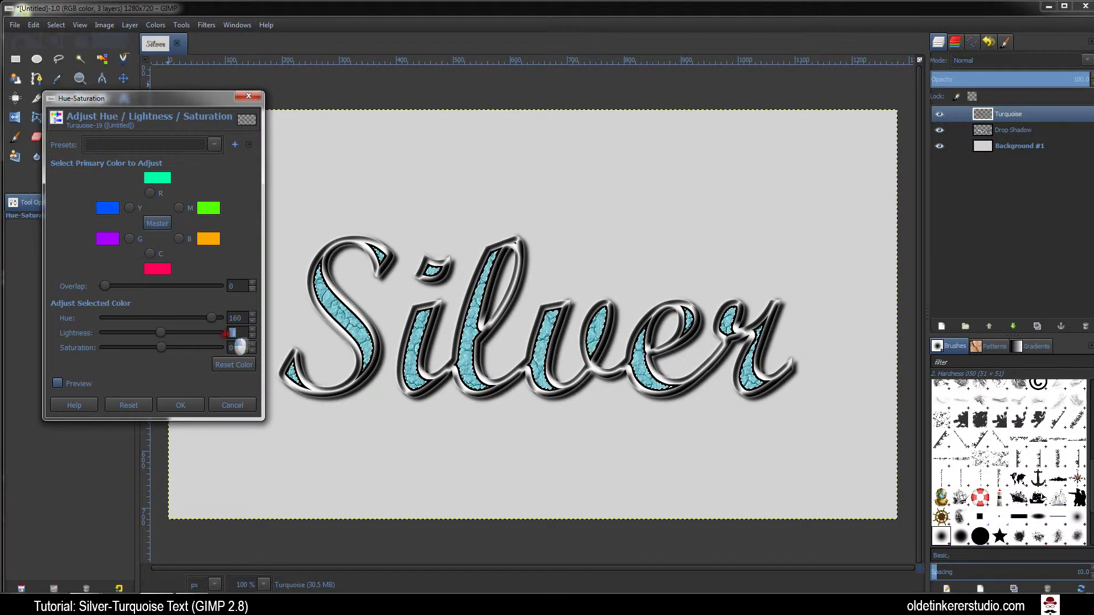
{"action": "mouse_move", "coordinate": [243, 333]}
{"action": "left_mouse_down"}
{"action": "mouse_move", "coordinate": [225, 332]}
{"action": "mouse_move", "coordinate": [231, 347]}
{"action": "left_mouse_up"}
{"action": "type", "text": "-40"}
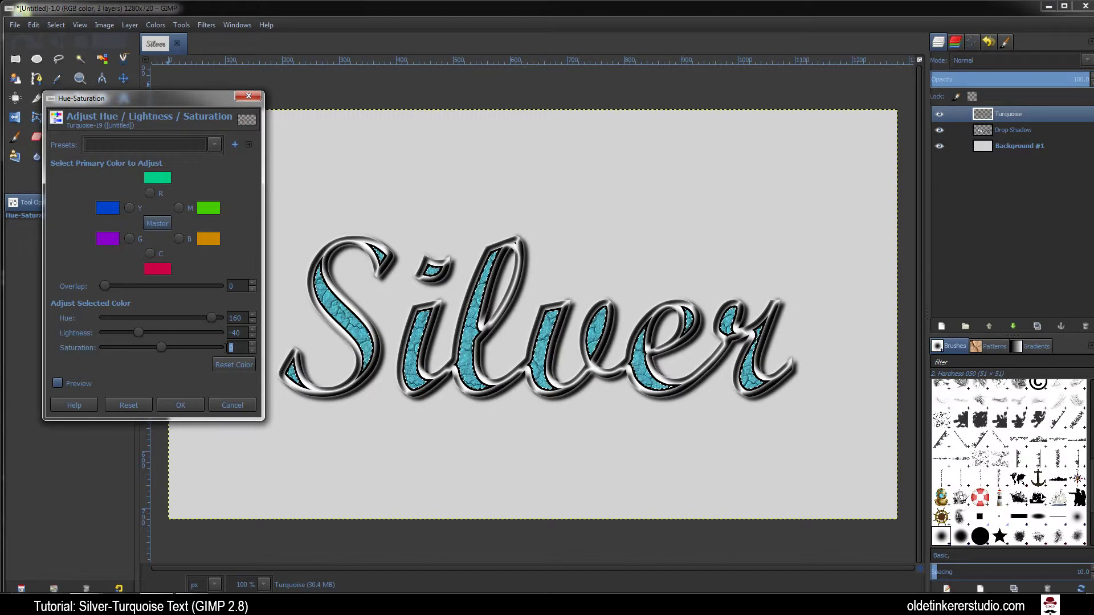
{"action": "type", "text": "100"}
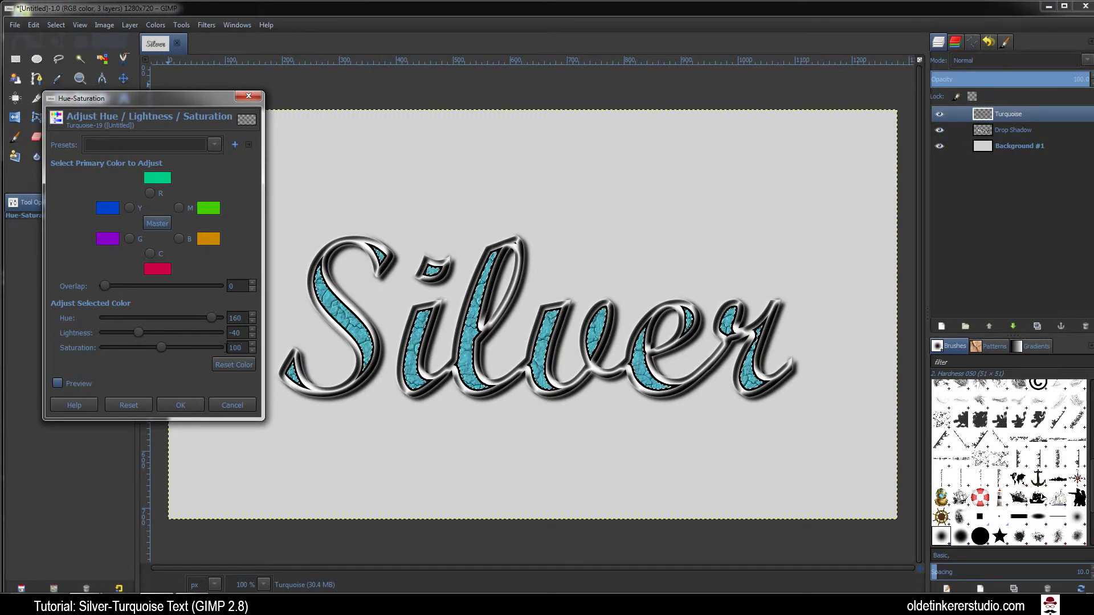
{"action": "left_click", "coordinate": [183, 405]}
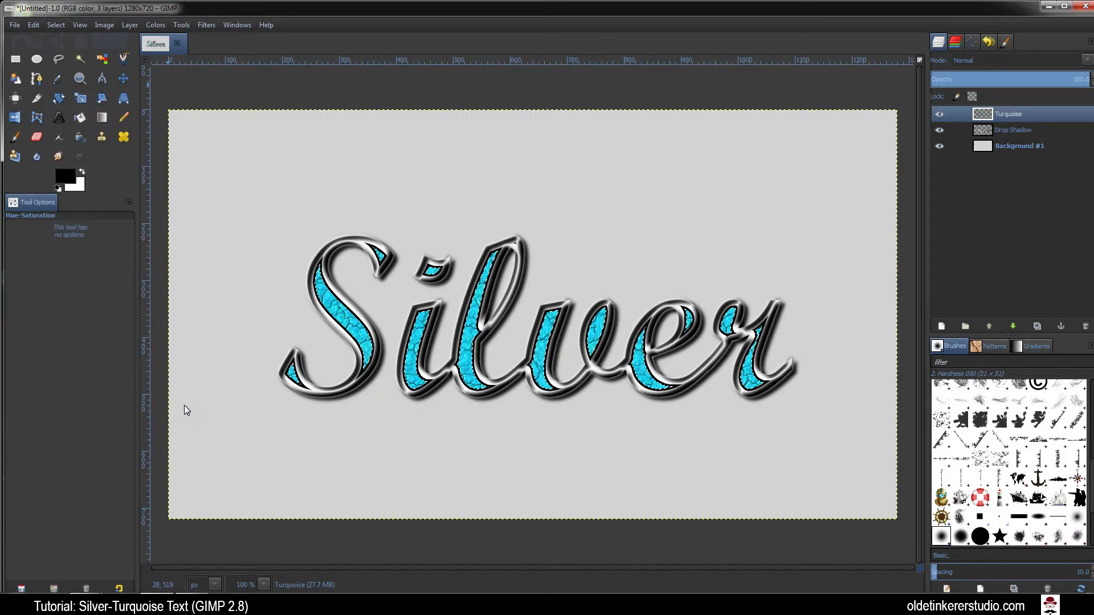
Increase the turquoise fill's contrast by 20 with Brightness-Contrast
{"action": "left_click", "coordinate": [163, 23]}
{"action": "left_click", "coordinate": [180, 82]}
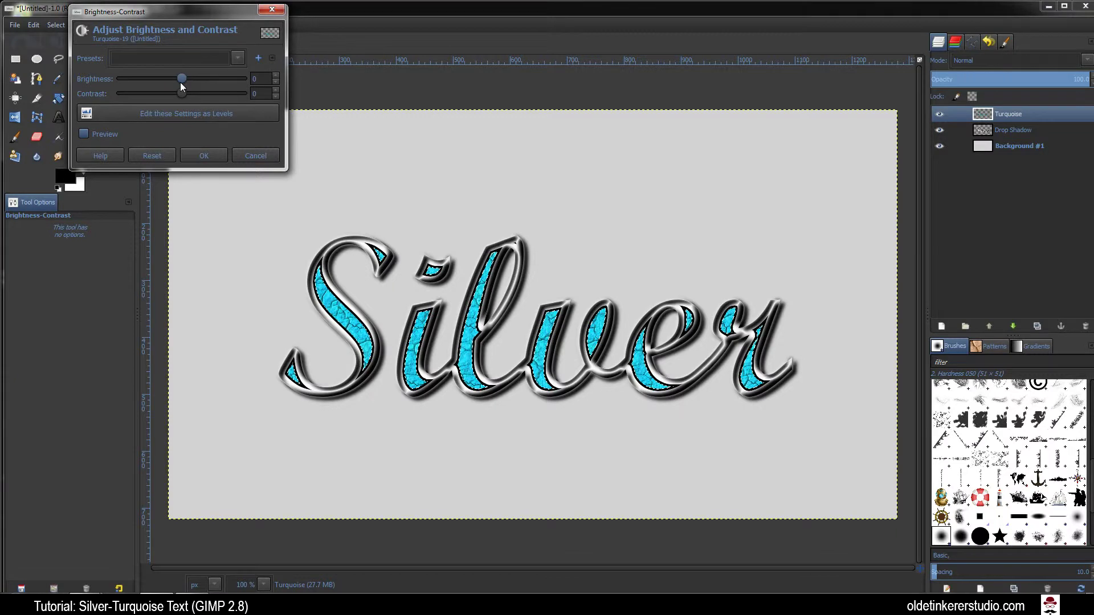
{"action": "left_click", "coordinate": [252, 93]}
{"action": "type", "text": "2"}
{"action": "left_click", "coordinate": [204, 156]}
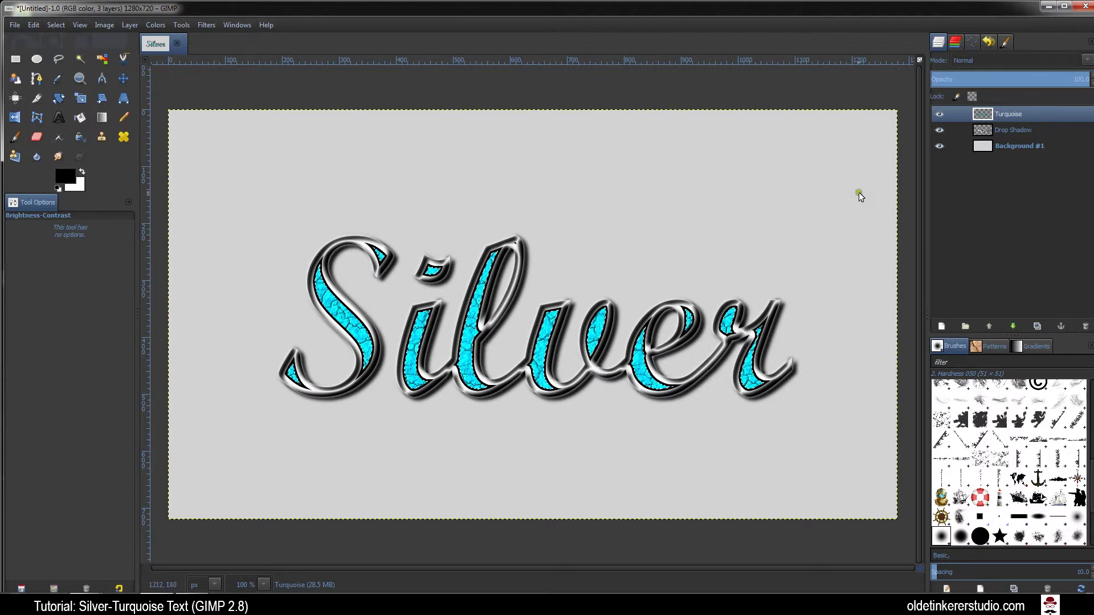
{"action": "left_click", "coordinate": [942, 327]}
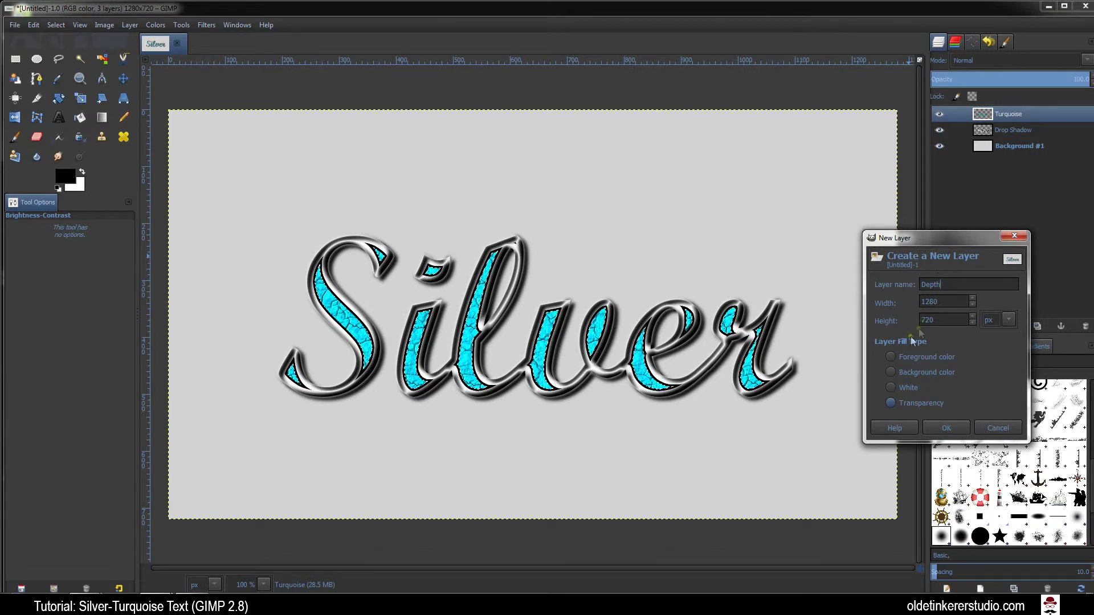
Add a transparent Depth layer, bucket-fill the whole letter selection with black, then deselect
{"action": "left_click", "coordinate": [941, 429]}
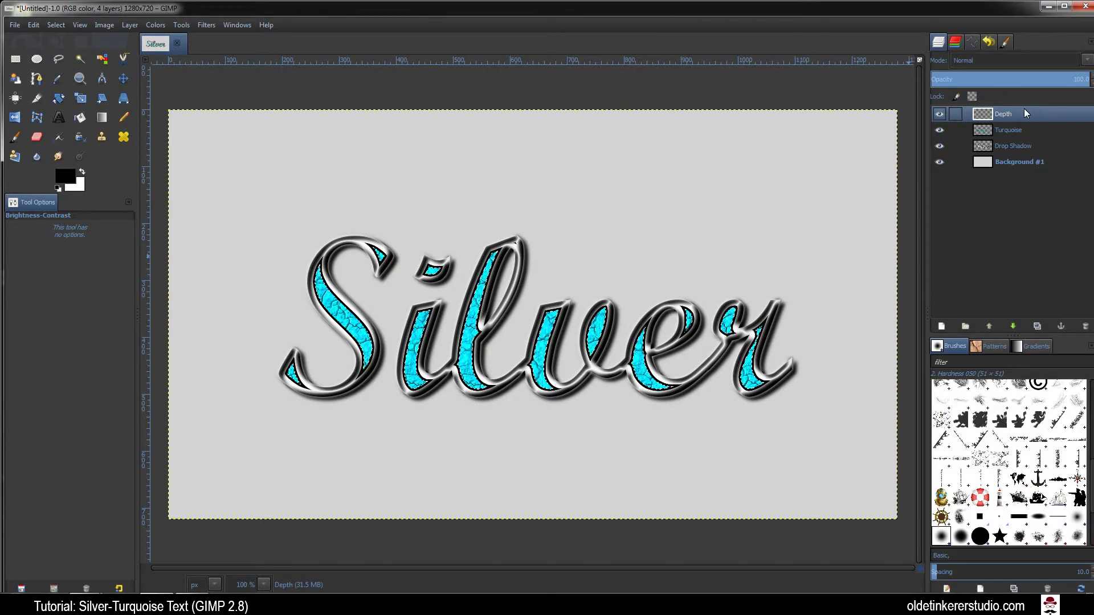
{"action": "left_click", "coordinate": [80, 118]}
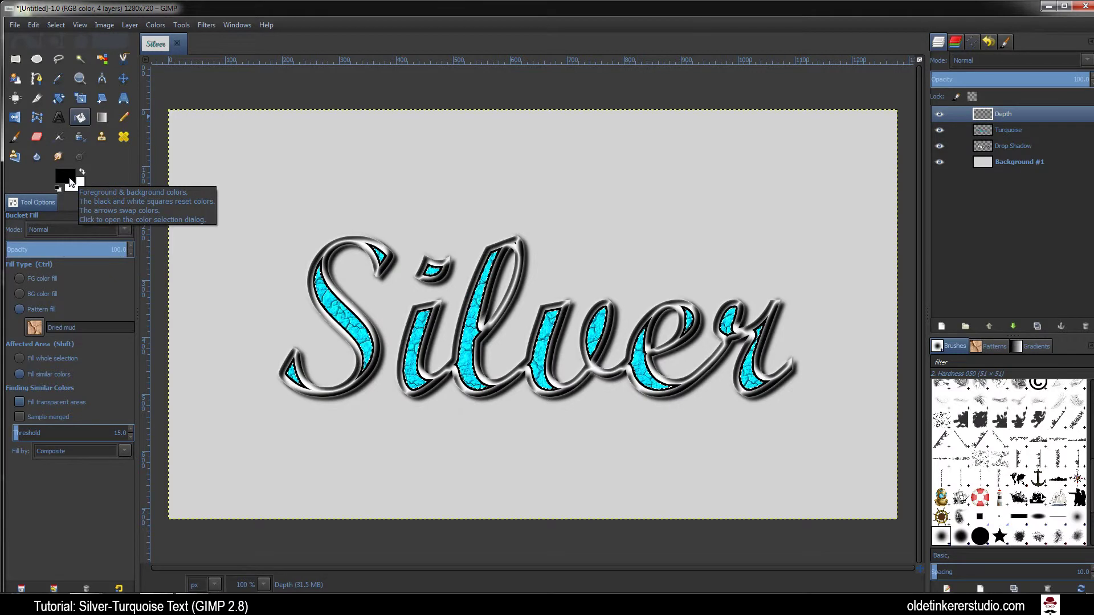
{"action": "left_click", "coordinate": [19, 278]}
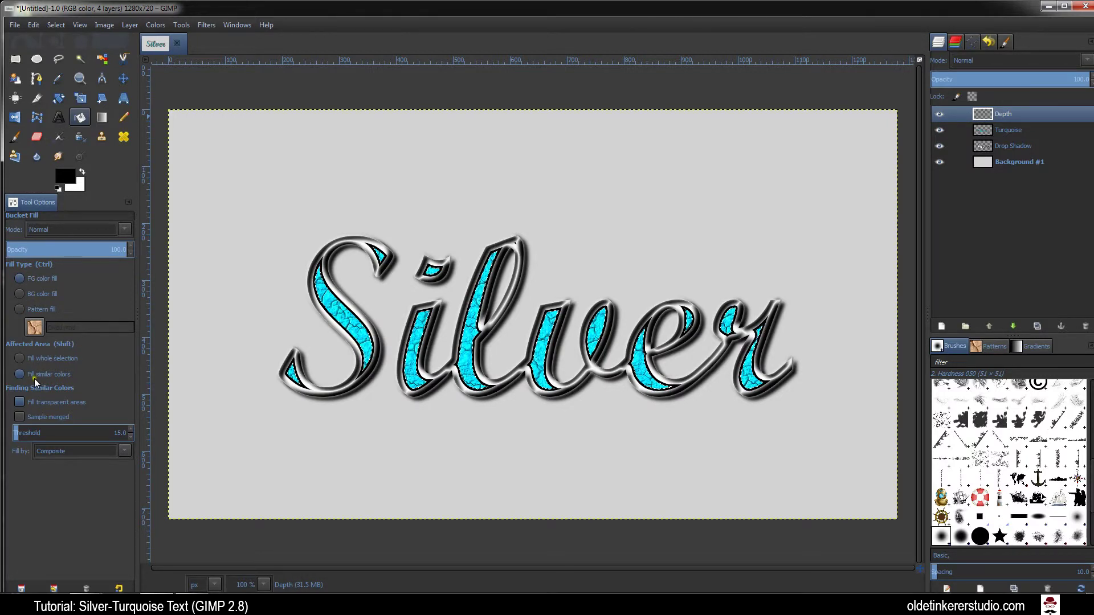
{"action": "left_click", "coordinate": [20, 358]}
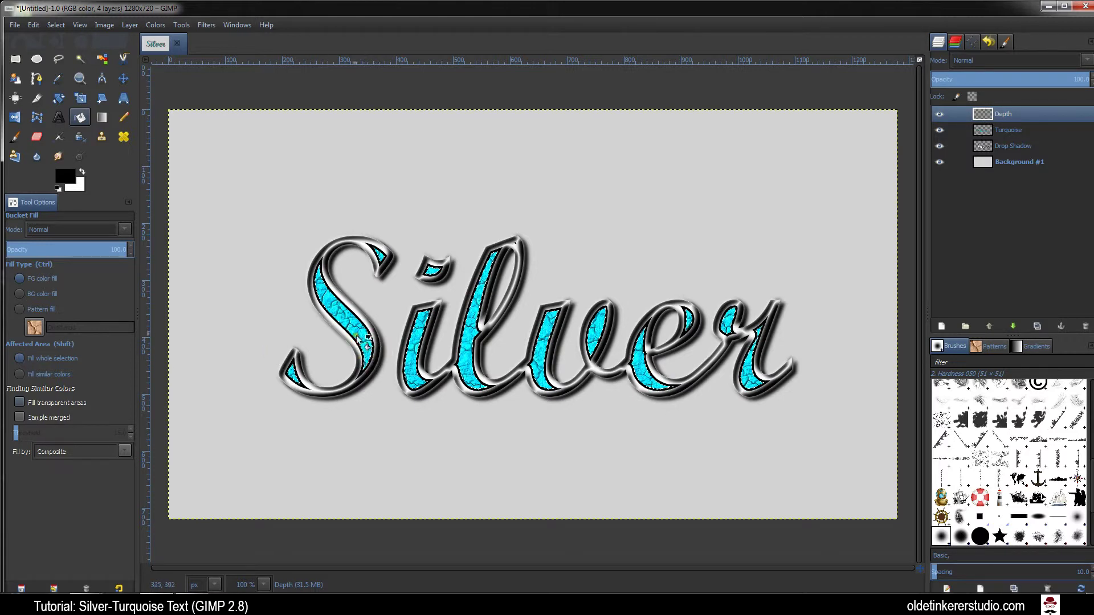
{"action": "left_click", "coordinate": [333, 309]}
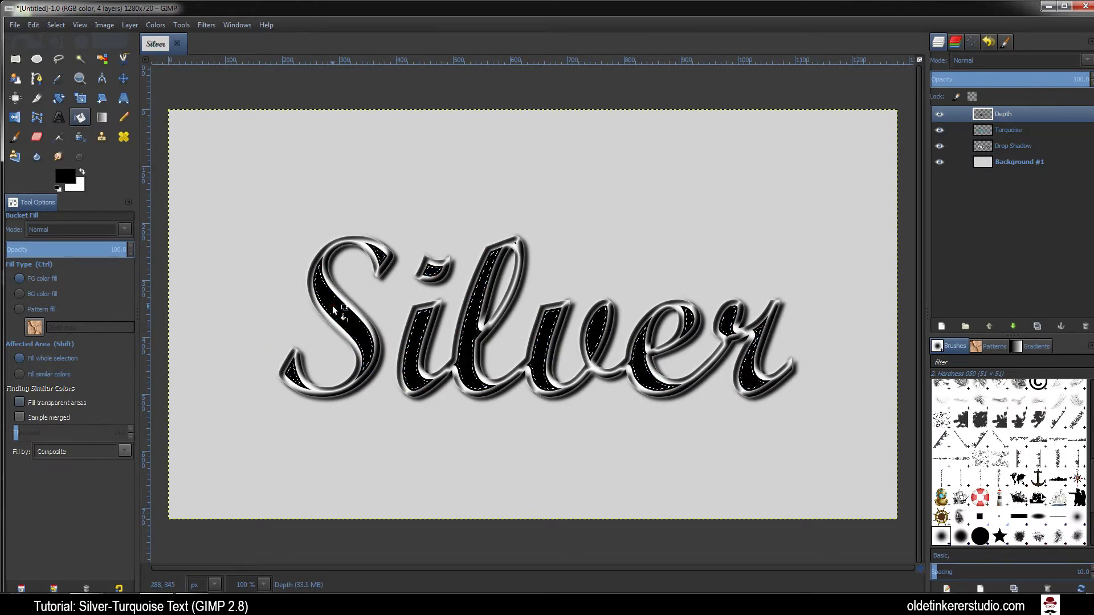
{"action": "left_click", "coordinate": [59, 25]}
{"action": "left_click", "coordinate": [66, 54]}
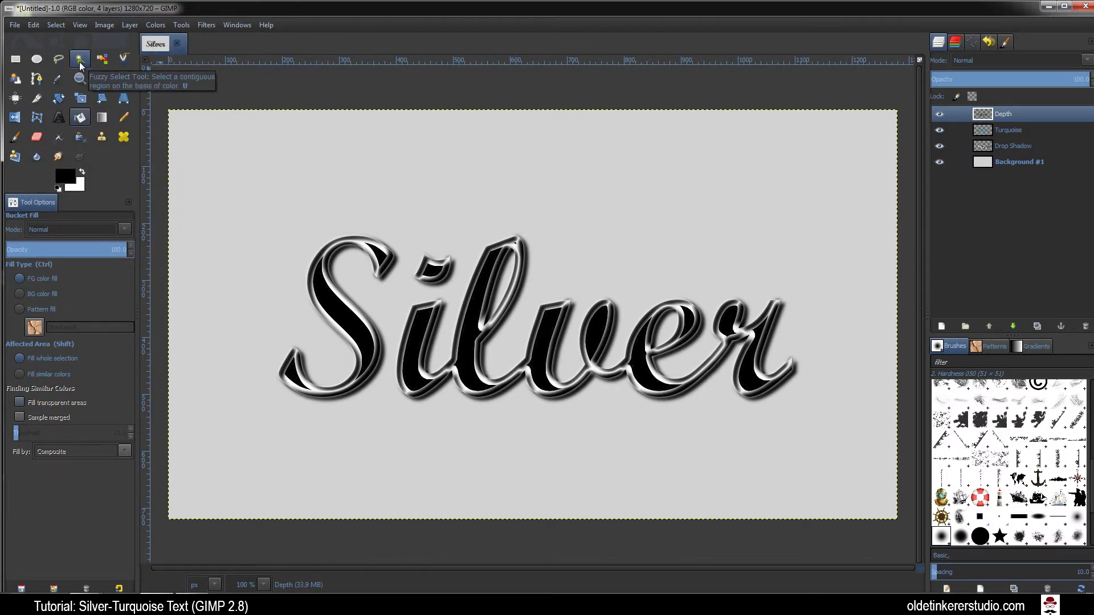
Blur the black Depth shading with a 10-pixel Gaussian blur
{"action": "left_click", "coordinate": [204, 24]}
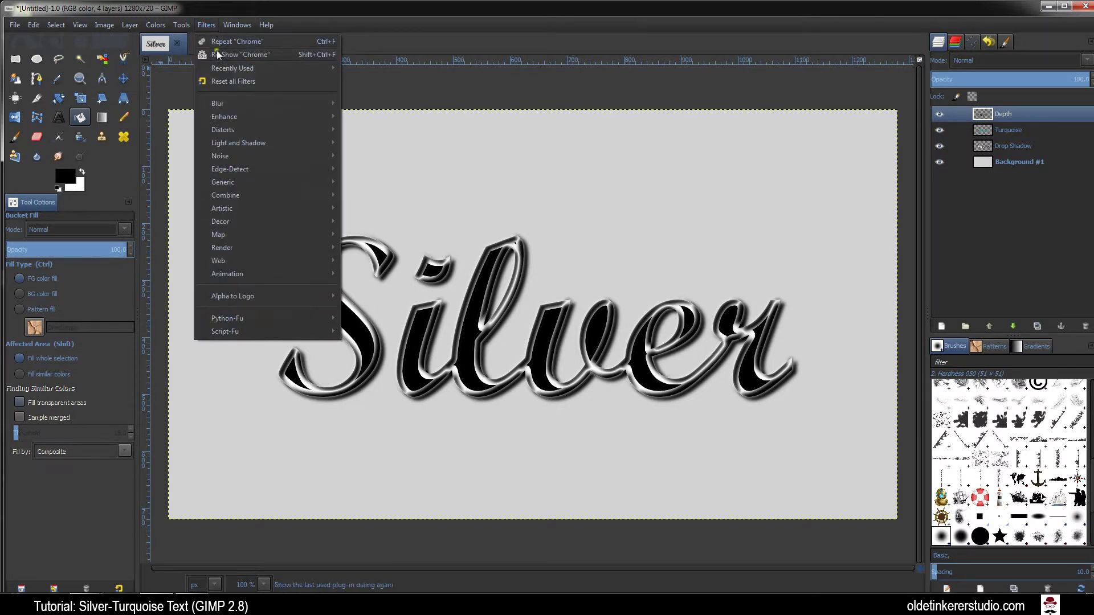
{"action": "mouse_move", "coordinate": [254, 104]}
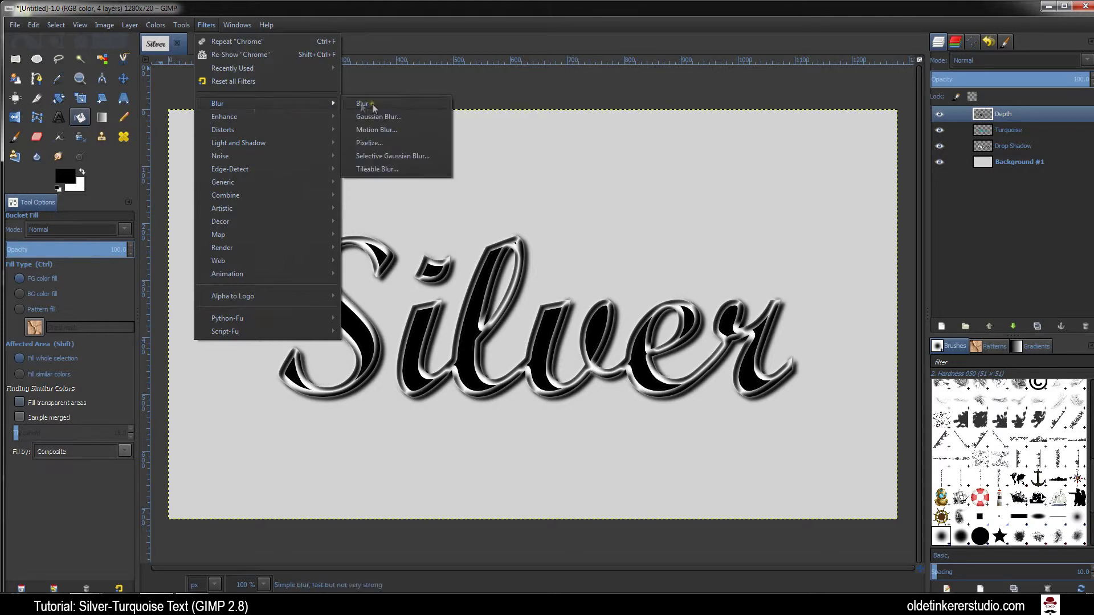
{"action": "left_click", "coordinate": [380, 116]}
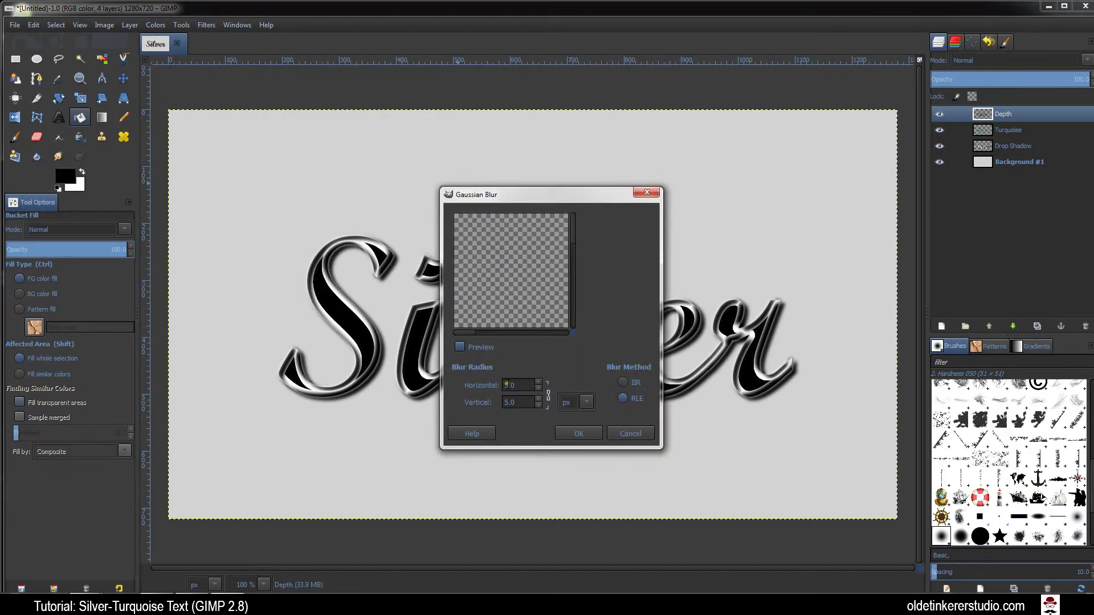
{"action": "left_click_drag", "start_coordinate": [506, 385], "coordinate": [497, 384]}
{"action": "left_click", "coordinate": [577, 435]}
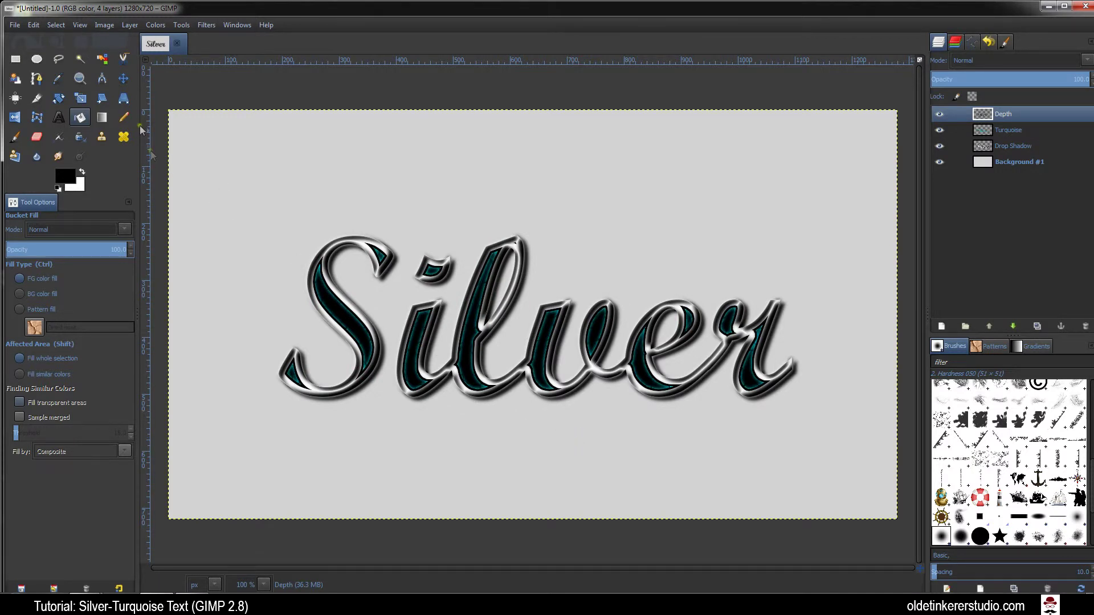
Nudge the Depth layer slightly right and up with the Move tool
{"action": "left_click", "coordinate": [122, 80]}
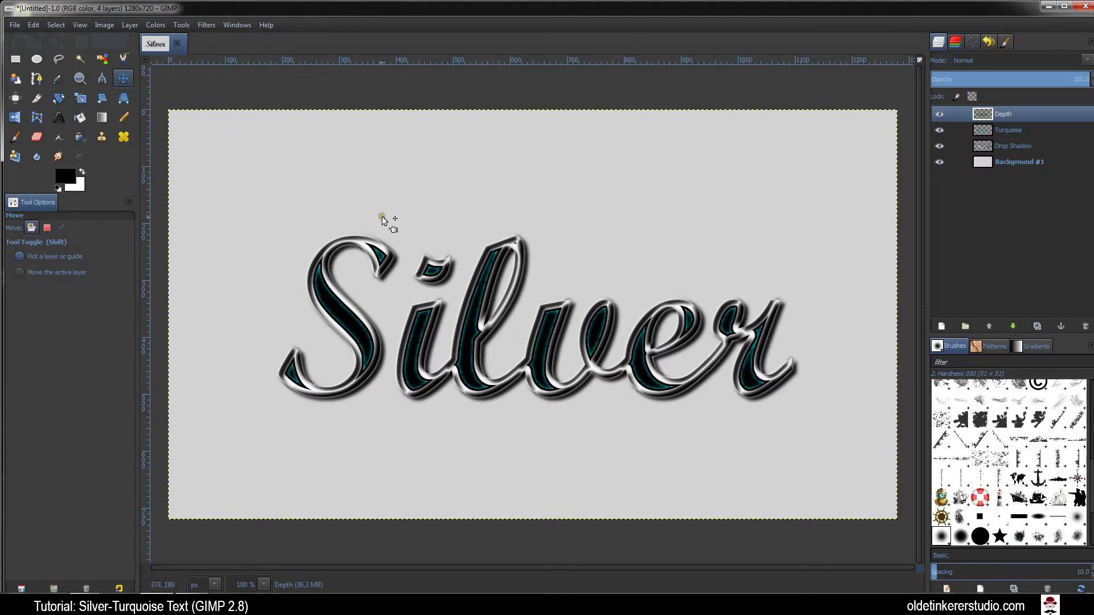
{"action": "left_click_drag", "start_coordinate": [343, 308], "coordinate": [346, 310]}
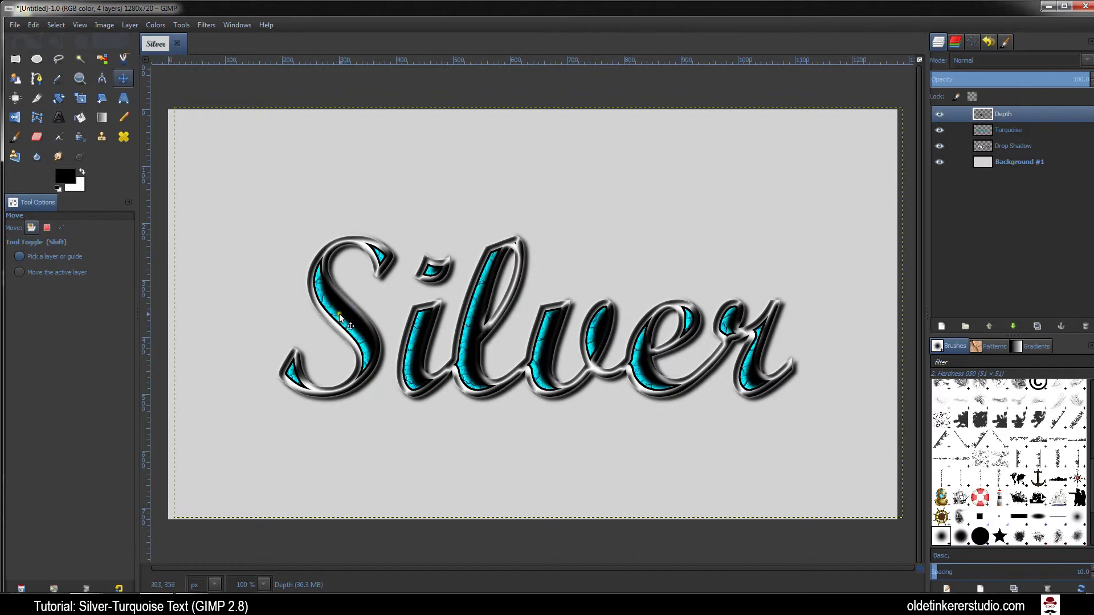
Load the Turquoise layer's alpha as a selection, invert it, and make Depth the active layer
{"action": "left_click", "coordinate": [1008, 131]}
{"action": "right_click", "coordinate": [1010, 133]}
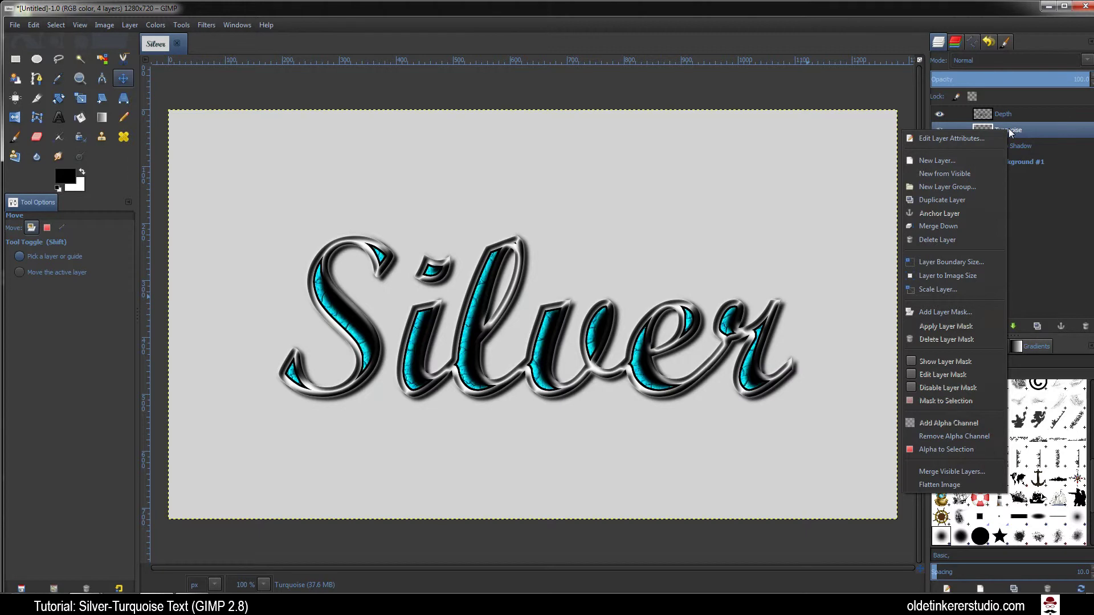
{"action": "left_click", "coordinate": [951, 450]}
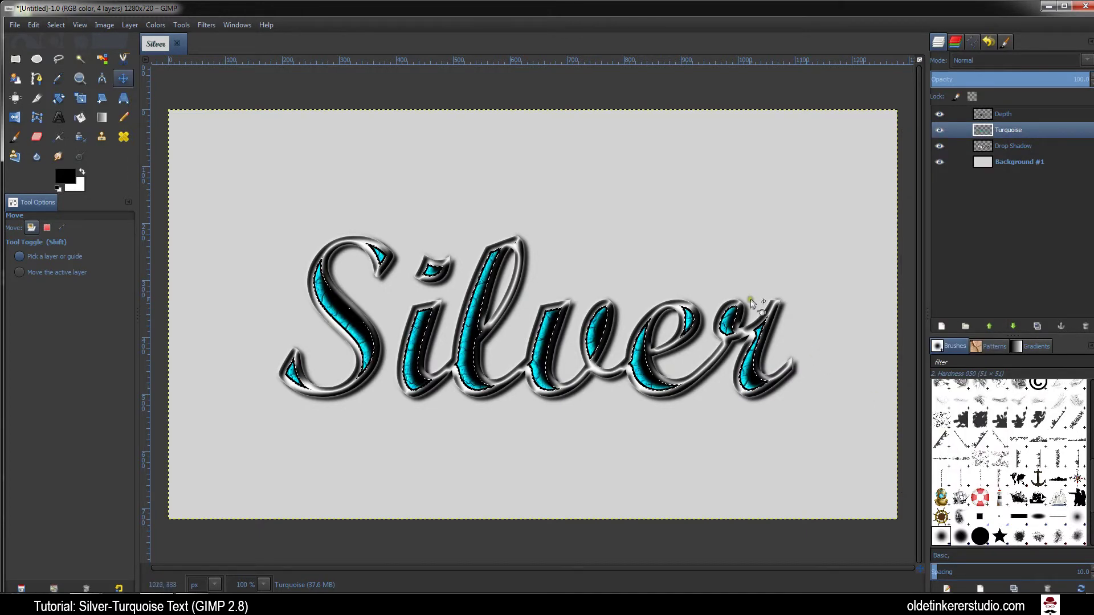
{"action": "left_click", "coordinate": [55, 25]}
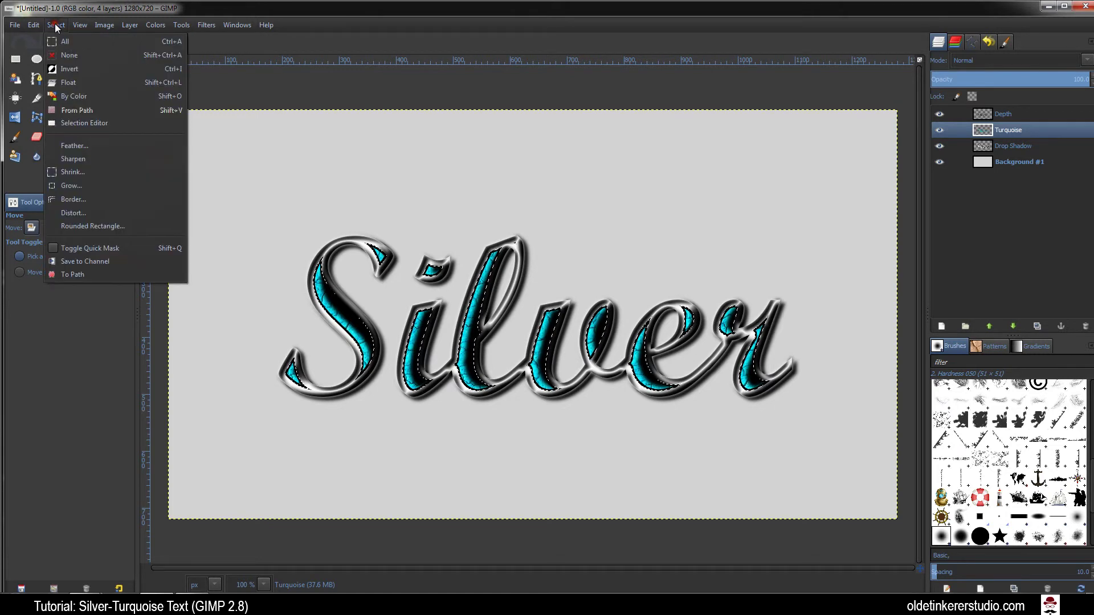
{"action": "left_click", "coordinate": [73, 69]}
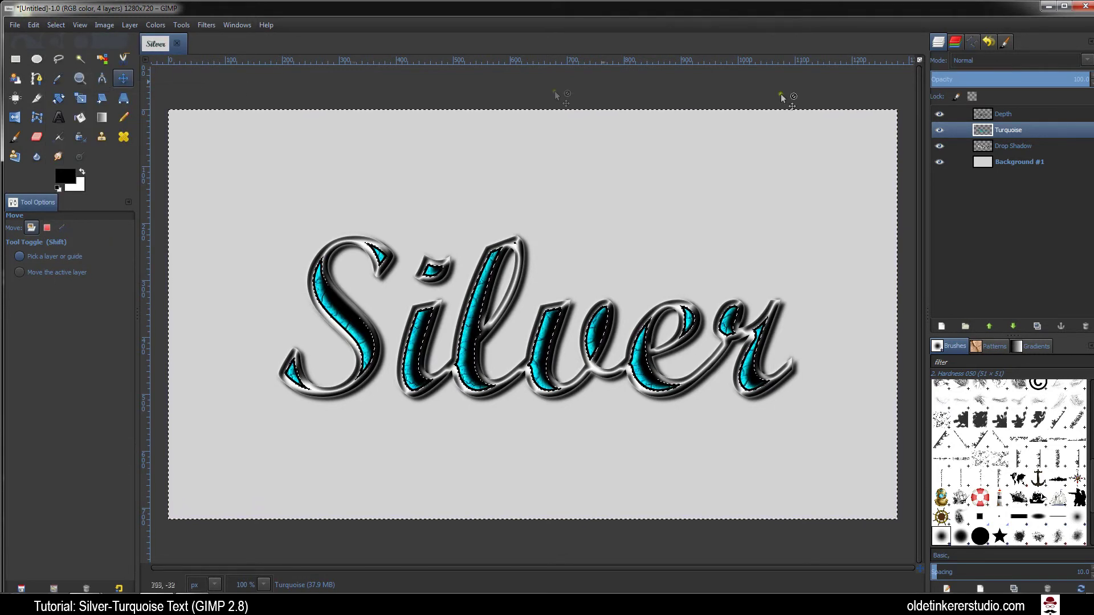
{"action": "left_click", "coordinate": [1000, 116]}
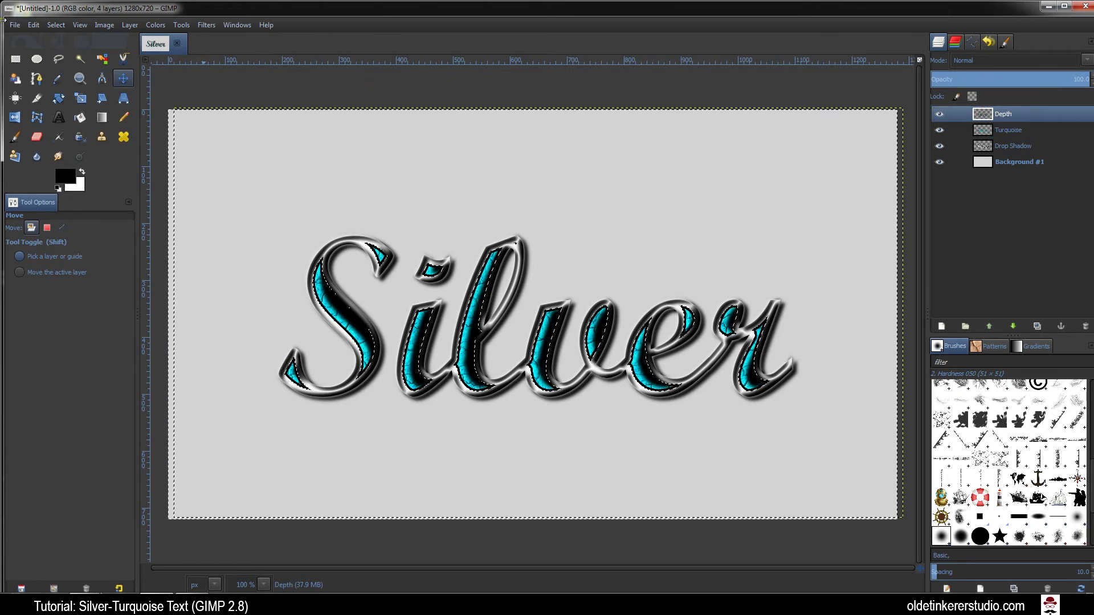
Clear Depth outside the letters, set its opacity to 75.8, and deselect
{"action": "left_click", "coordinate": [34, 25]}
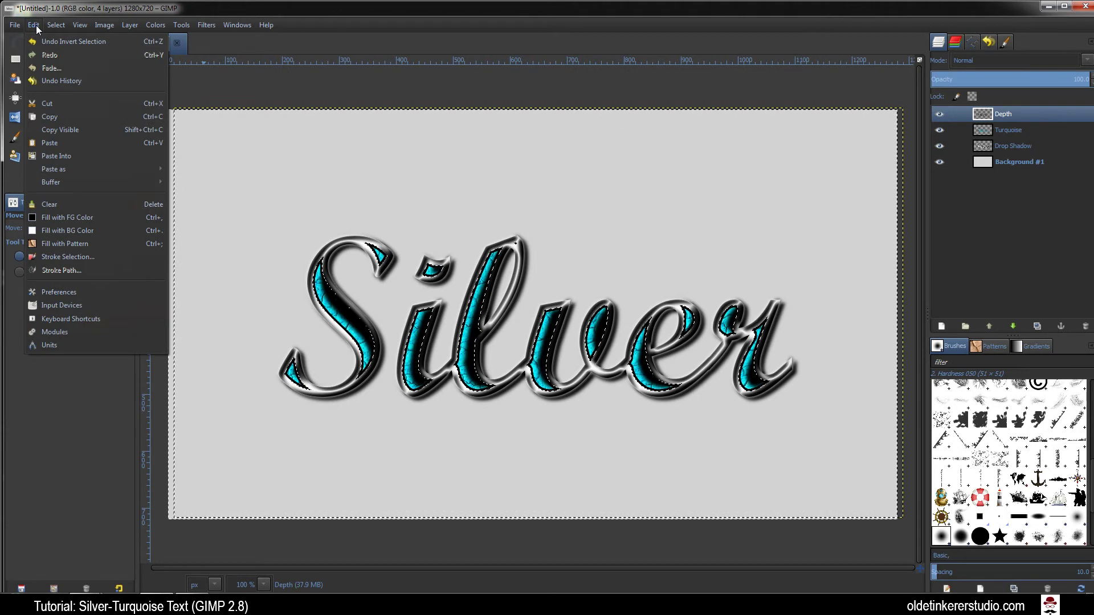
{"action": "left_click", "coordinate": [55, 203]}
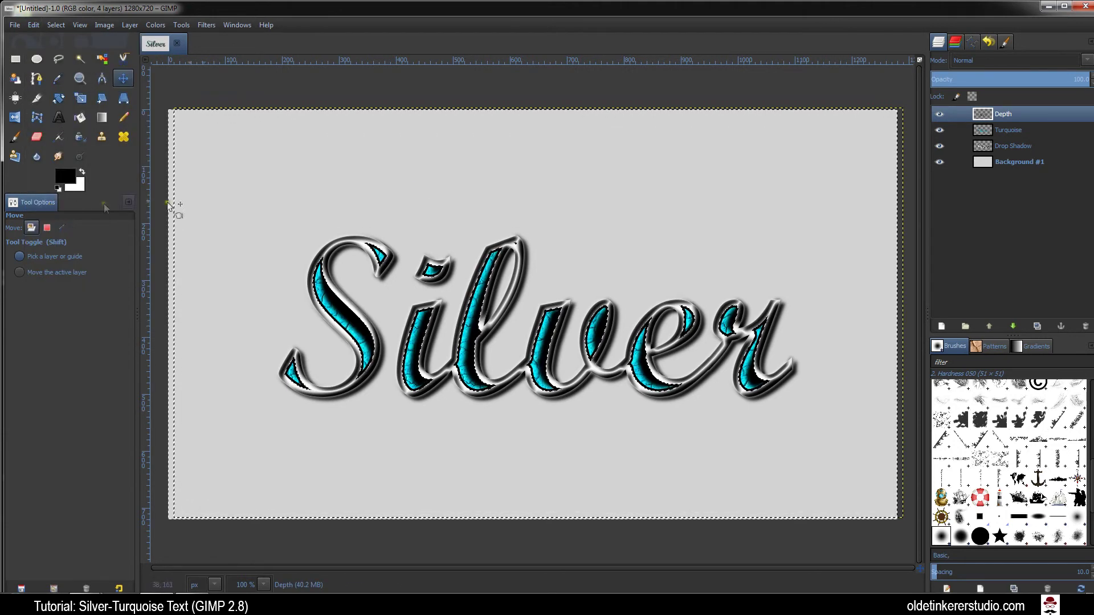
{"action": "left_click_drag", "start_coordinate": [1021, 80], "coordinate": [1053, 80]}
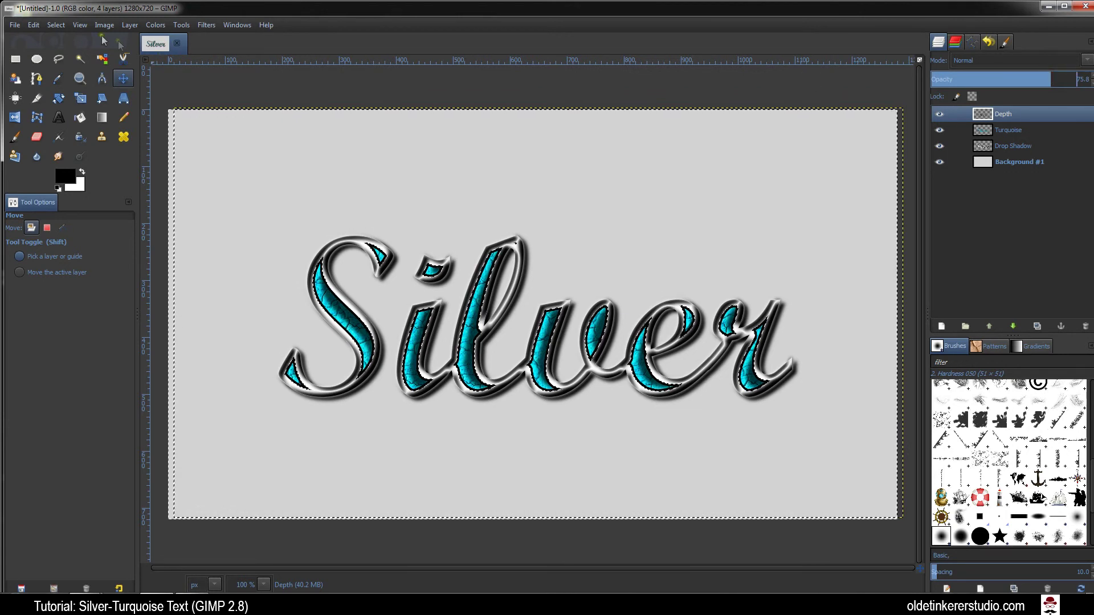
{"action": "left_click", "coordinate": [55, 24]}
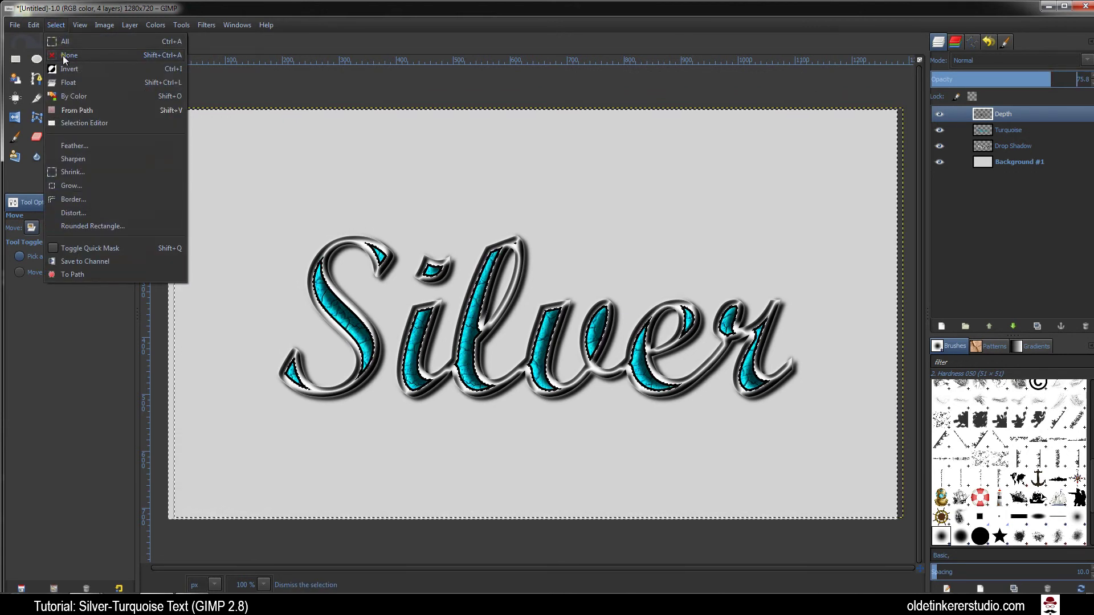
{"action": "left_click", "coordinate": [63, 56]}
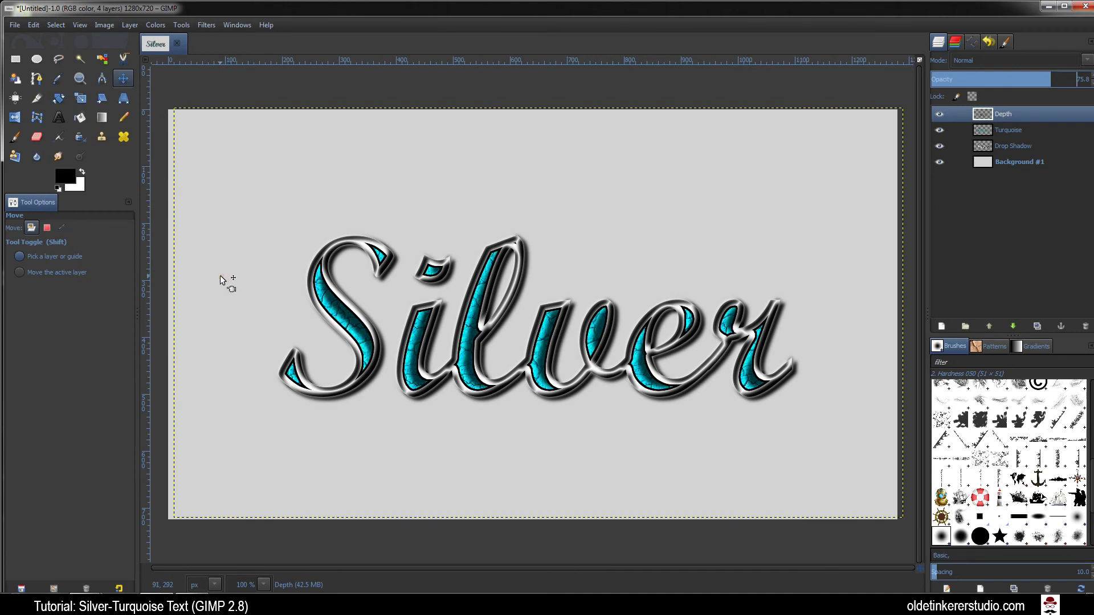